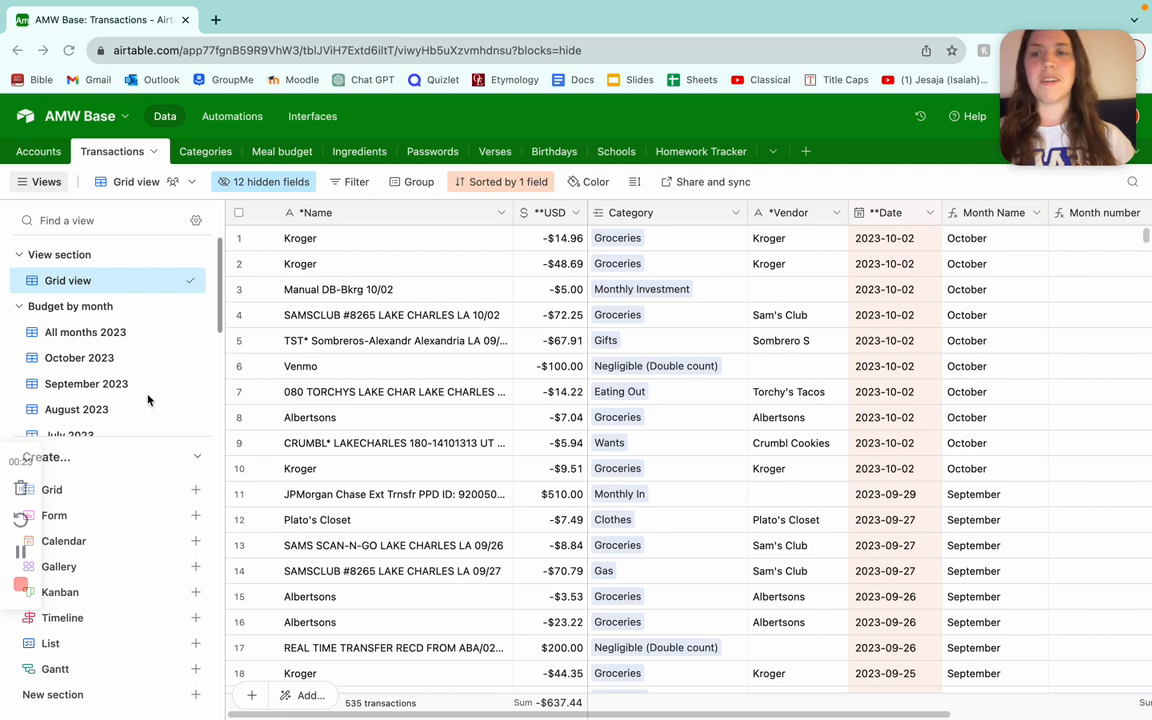
Look over the September 2023 transactions view and the Categories table, returning to the Transactions grid view
{"action": "left_click", "coordinate": [111, 384]}
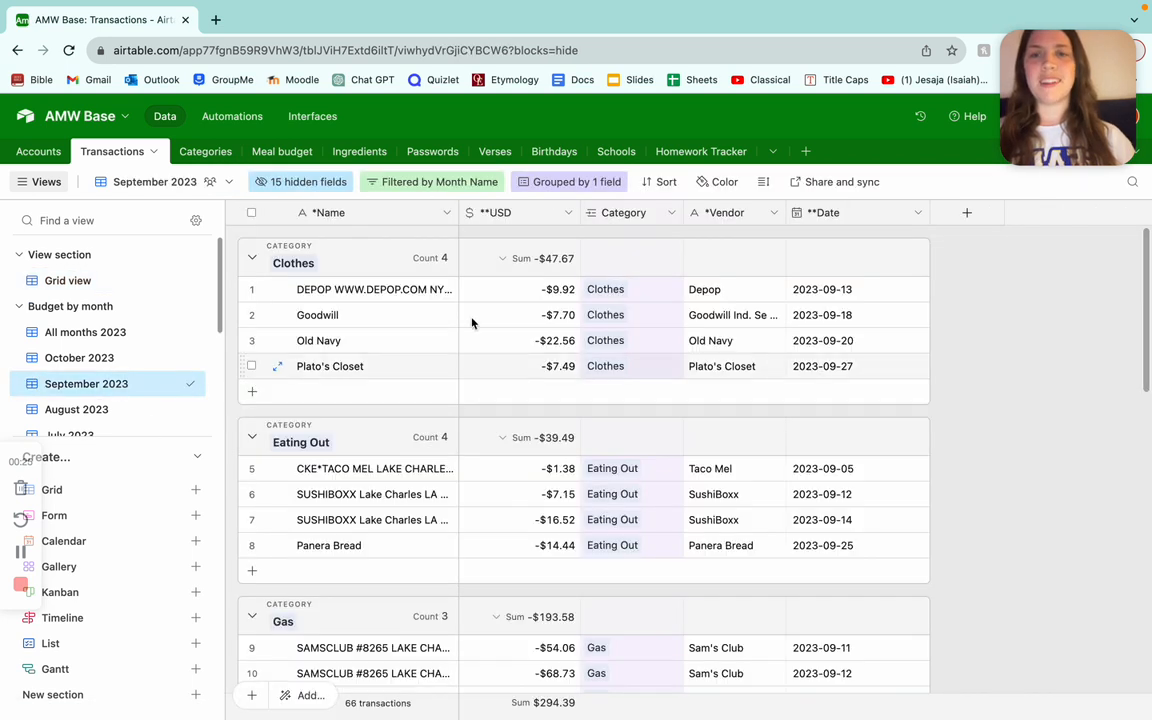
{"action": "left_click", "coordinate": [113, 288]}
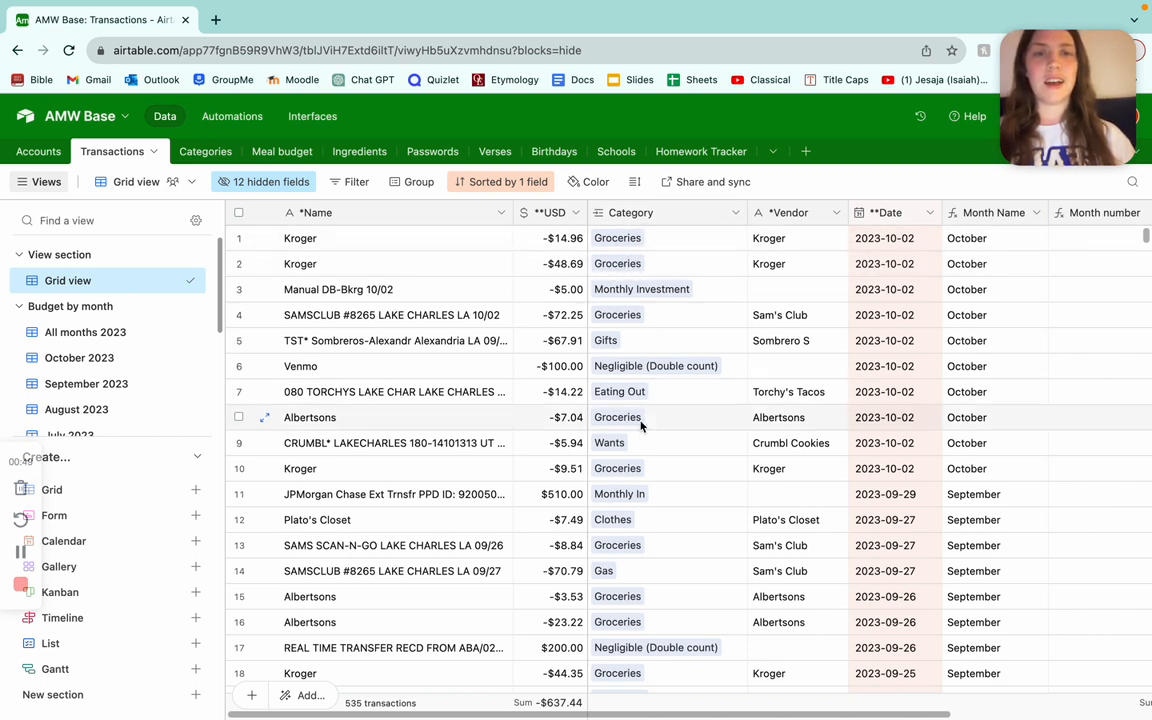
{"action": "left_click", "coordinate": [195, 154]}
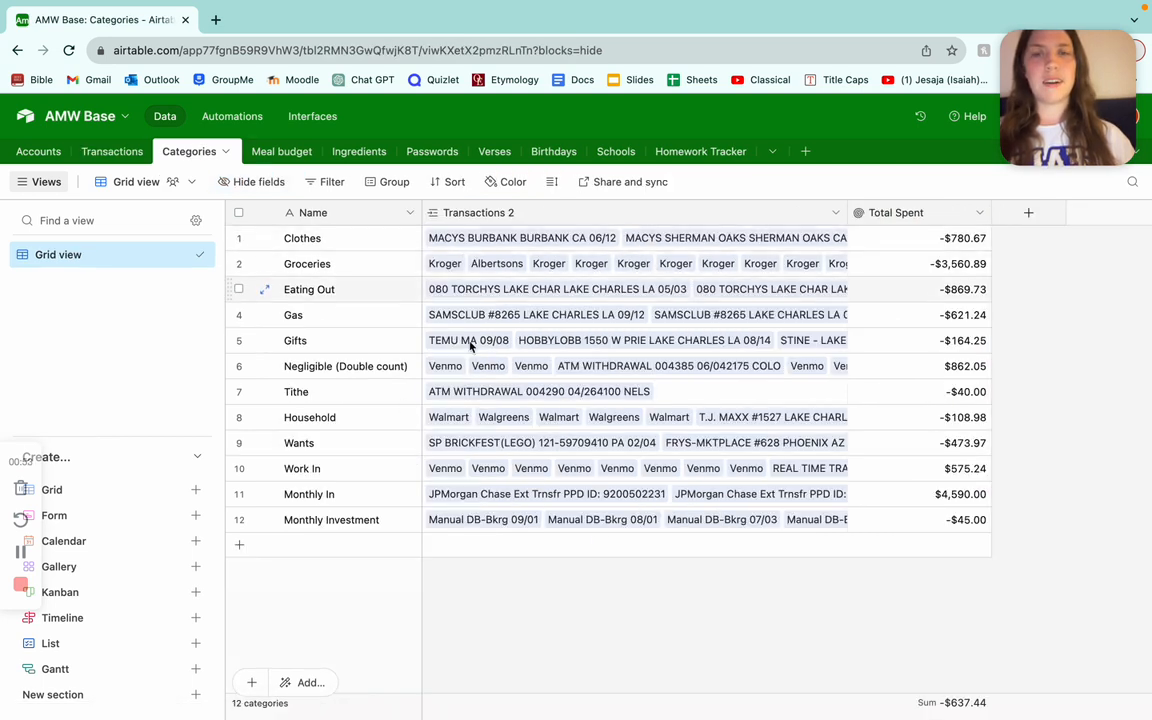
{"action": "left_click", "coordinate": [135, 156]}
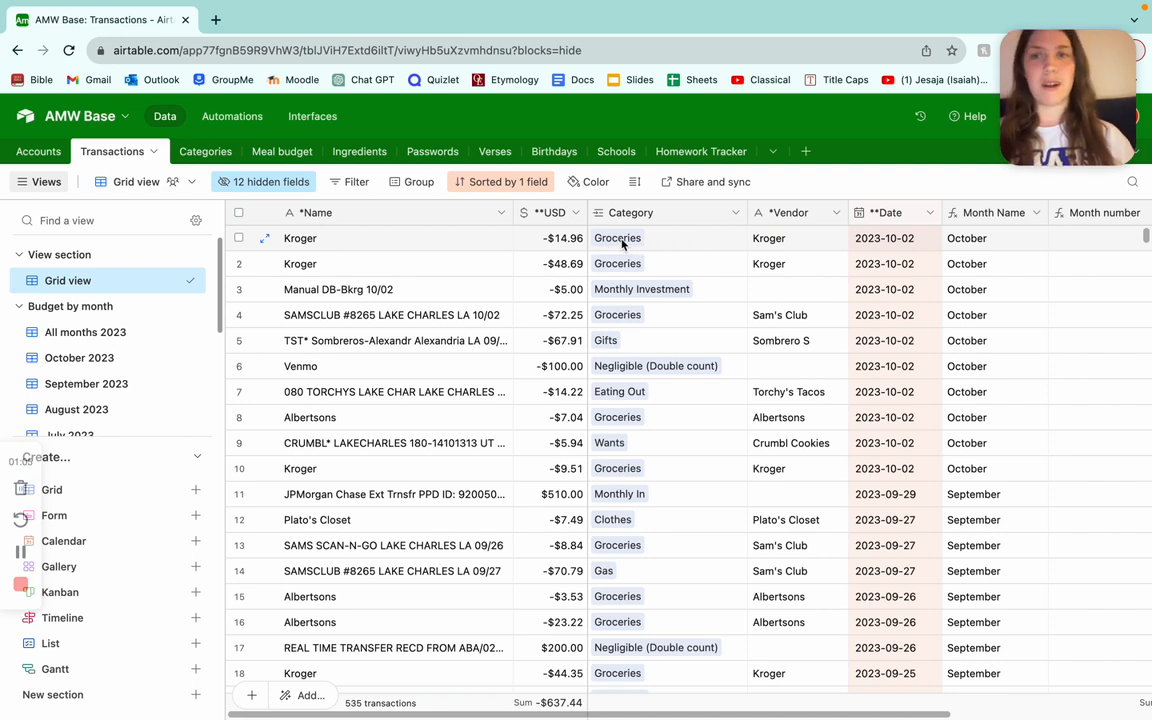
Create an automation that triggers when a record is created in the Transactions table
{"action": "left_click", "coordinate": [247, 122]}
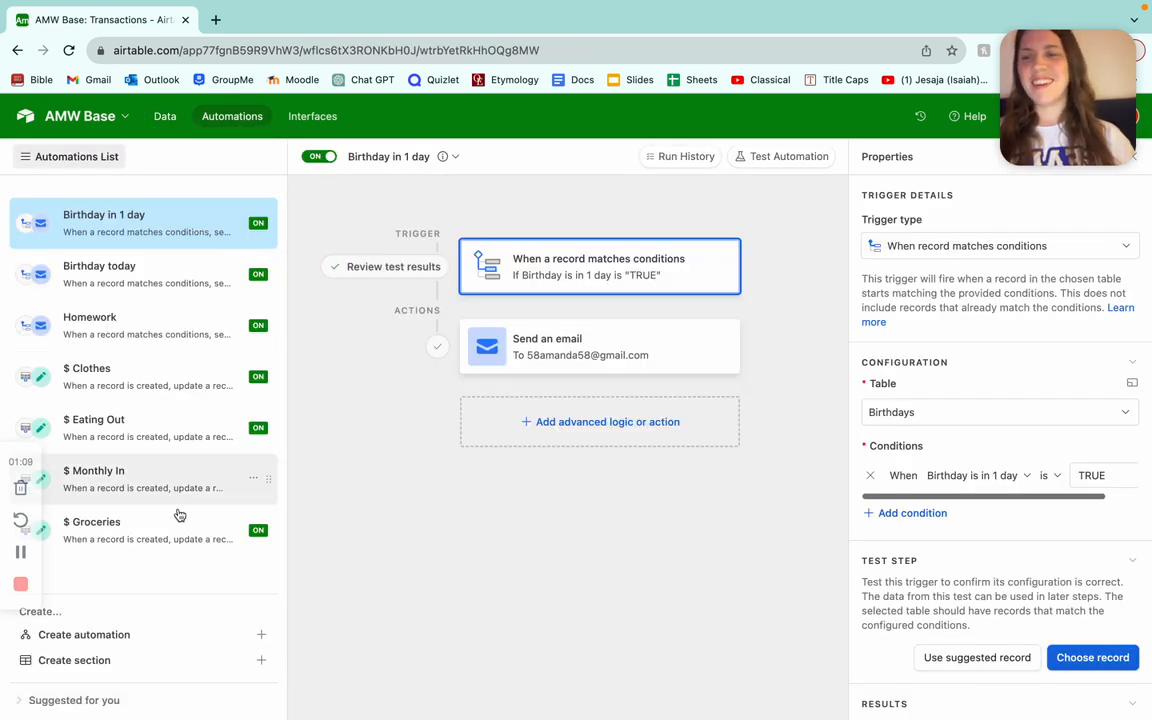
{"action": "left_click", "coordinate": [172, 638]}
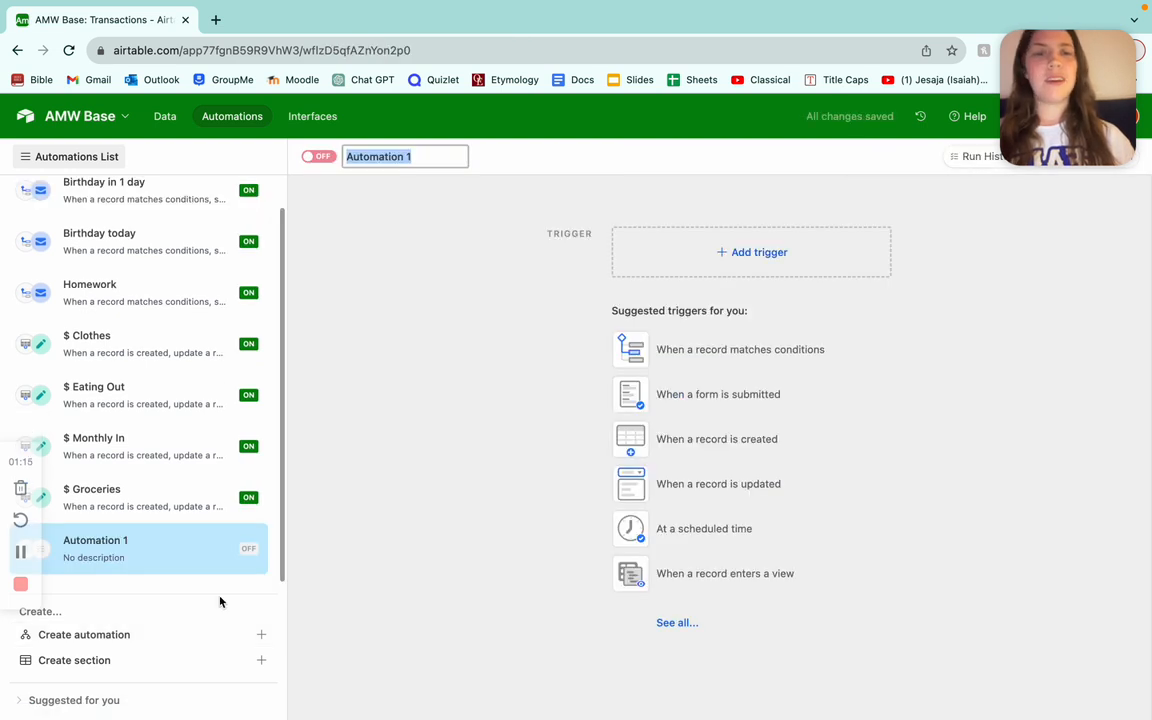
{"action": "left_click", "coordinate": [682, 441]}
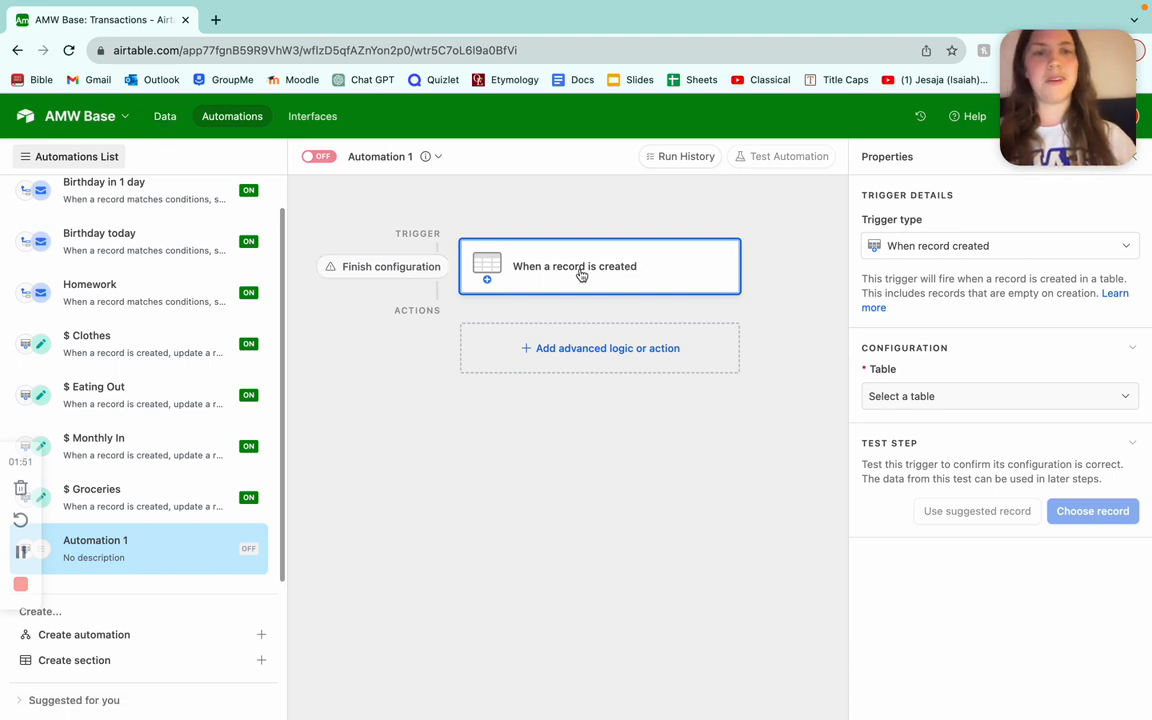
{"action": "left_click", "coordinate": [903, 398]}
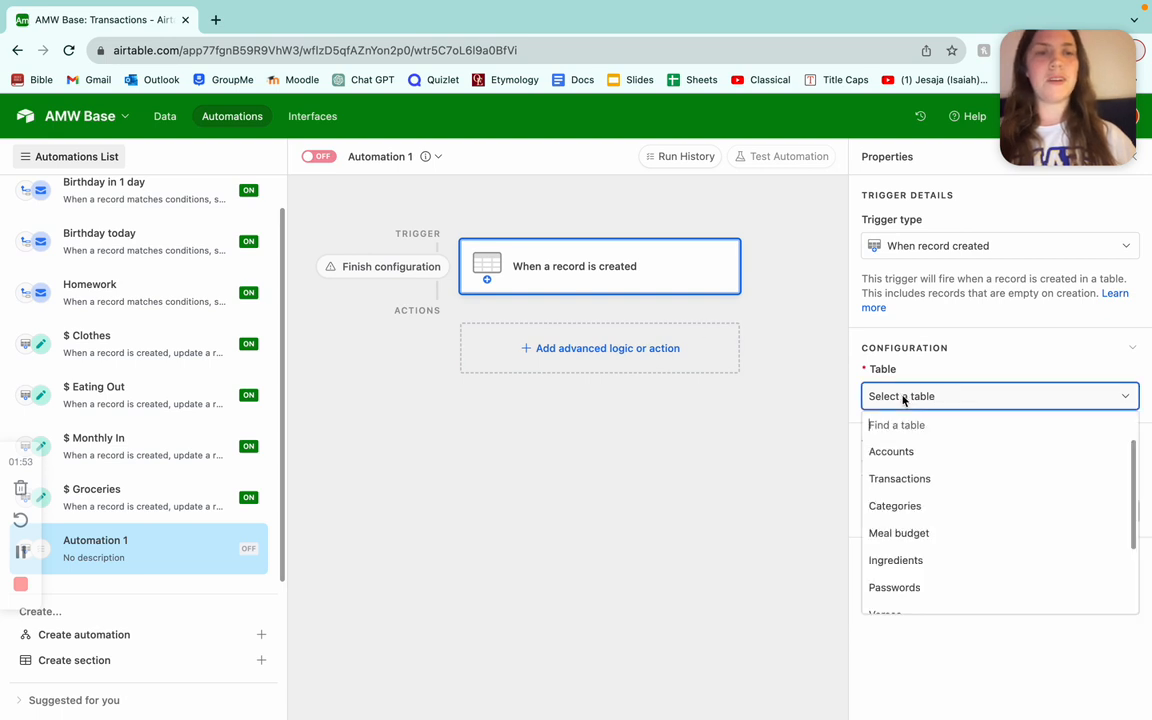
{"action": "left_click", "coordinate": [947, 481]}
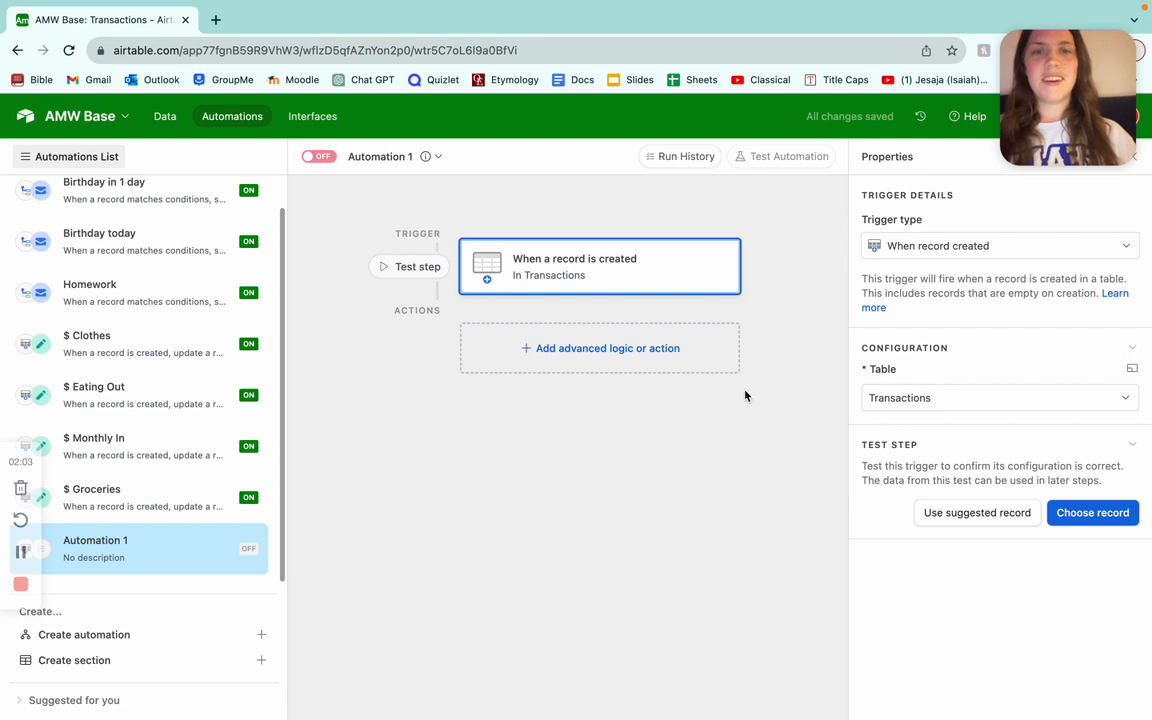
Add conditional logic to the automation that runs actions if *Vendor contains Kroger
{"action": "left_click", "coordinate": [593, 352]}
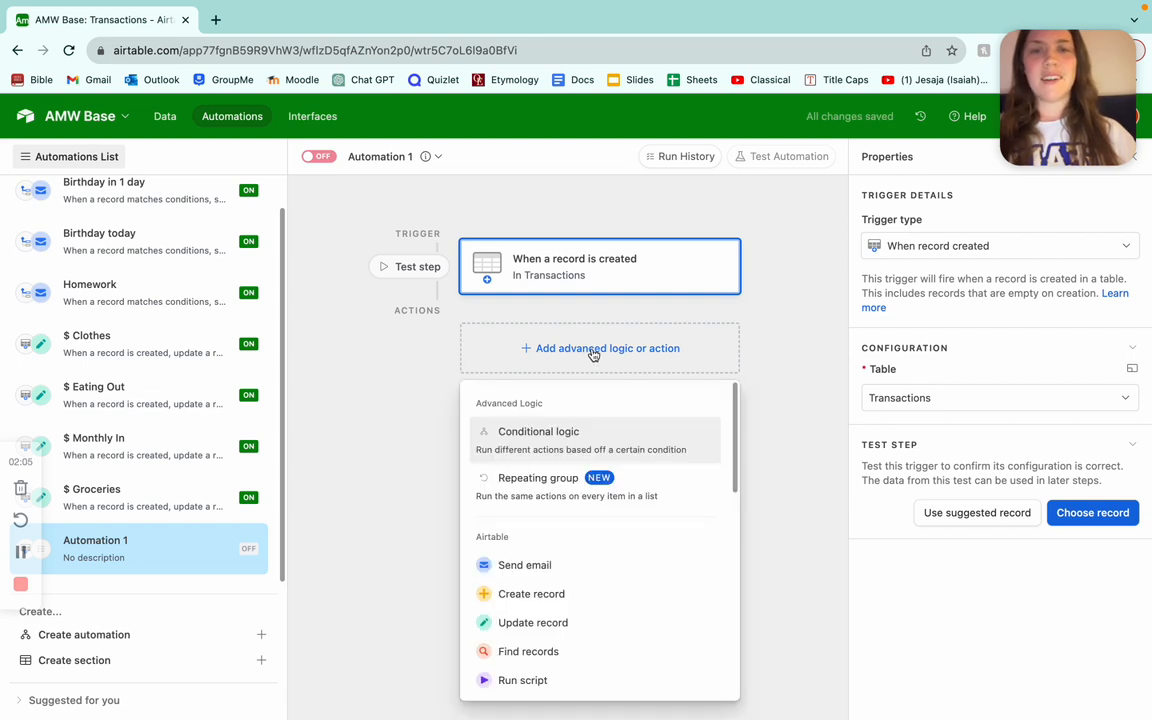
{"action": "left_click", "coordinate": [569, 438]}
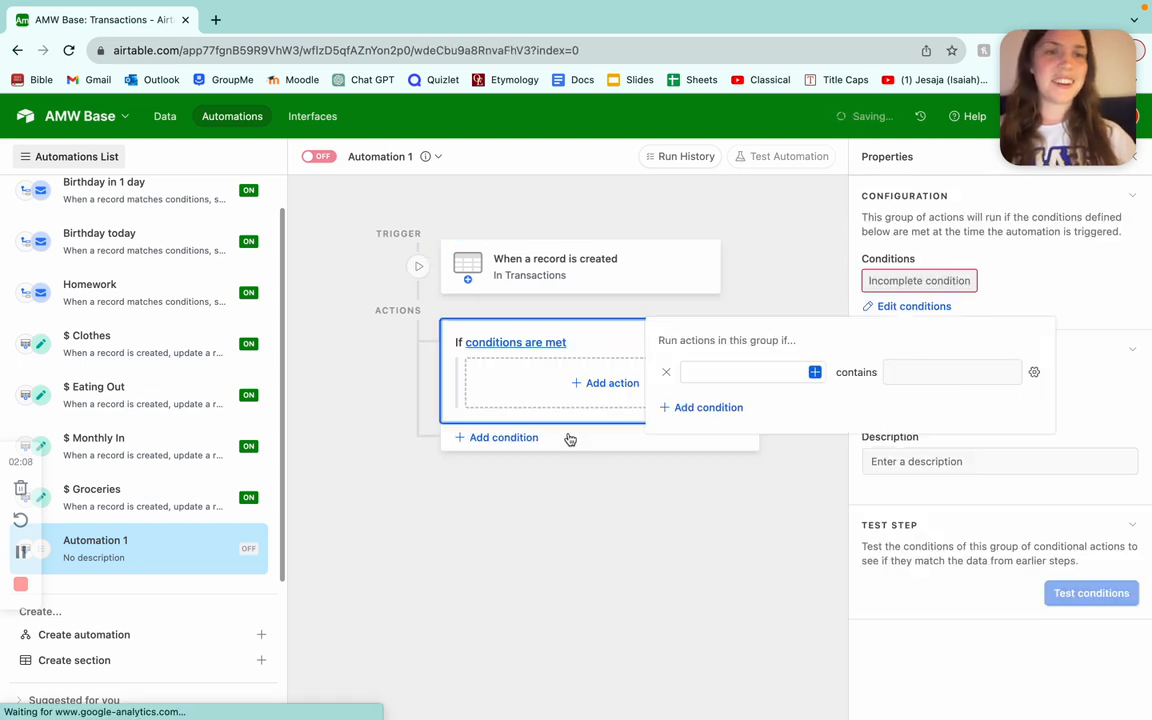
{"action": "left_click", "coordinate": [816, 373]}
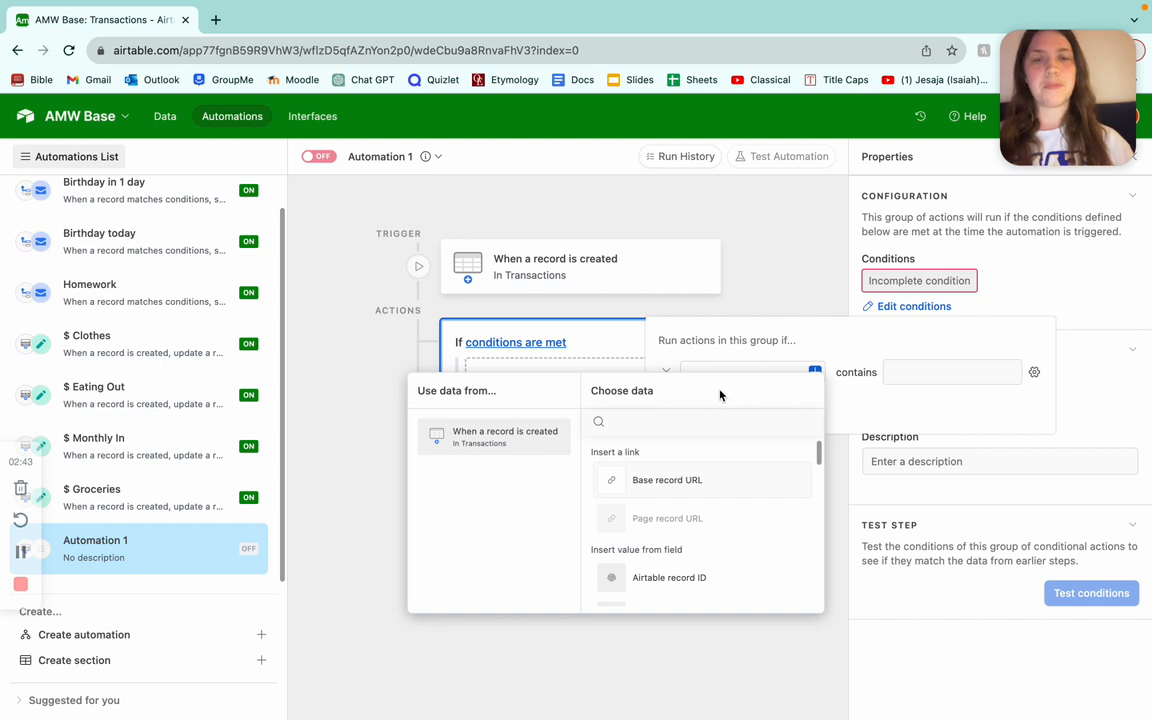
{"action": "type", "text": "ven"}
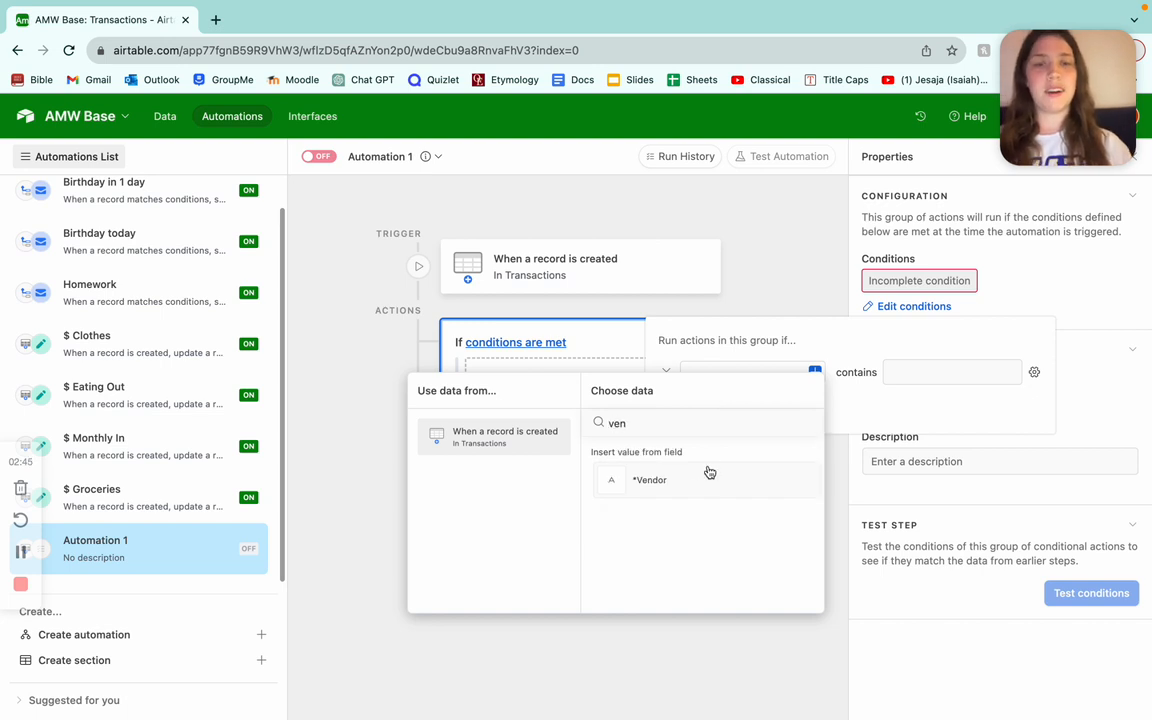
{"action": "left_click", "coordinate": [709, 479]}
{"action": "left_click", "coordinate": [862, 374]}
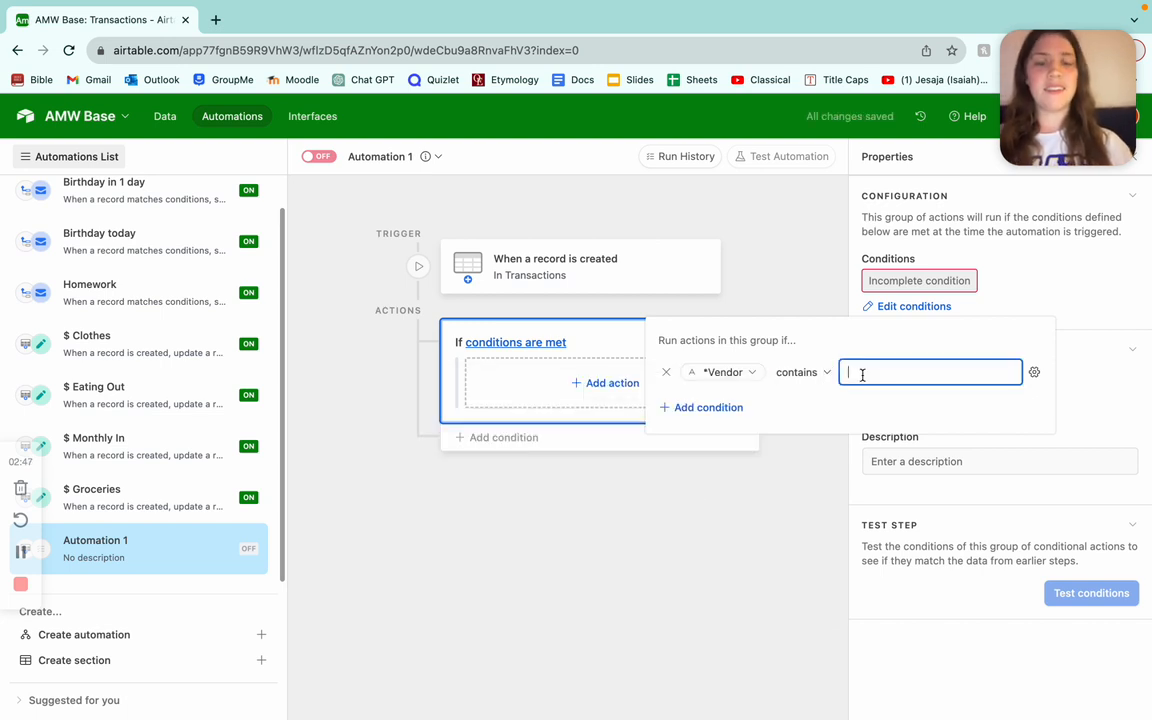
{"action": "type", "text": "Kroger"}
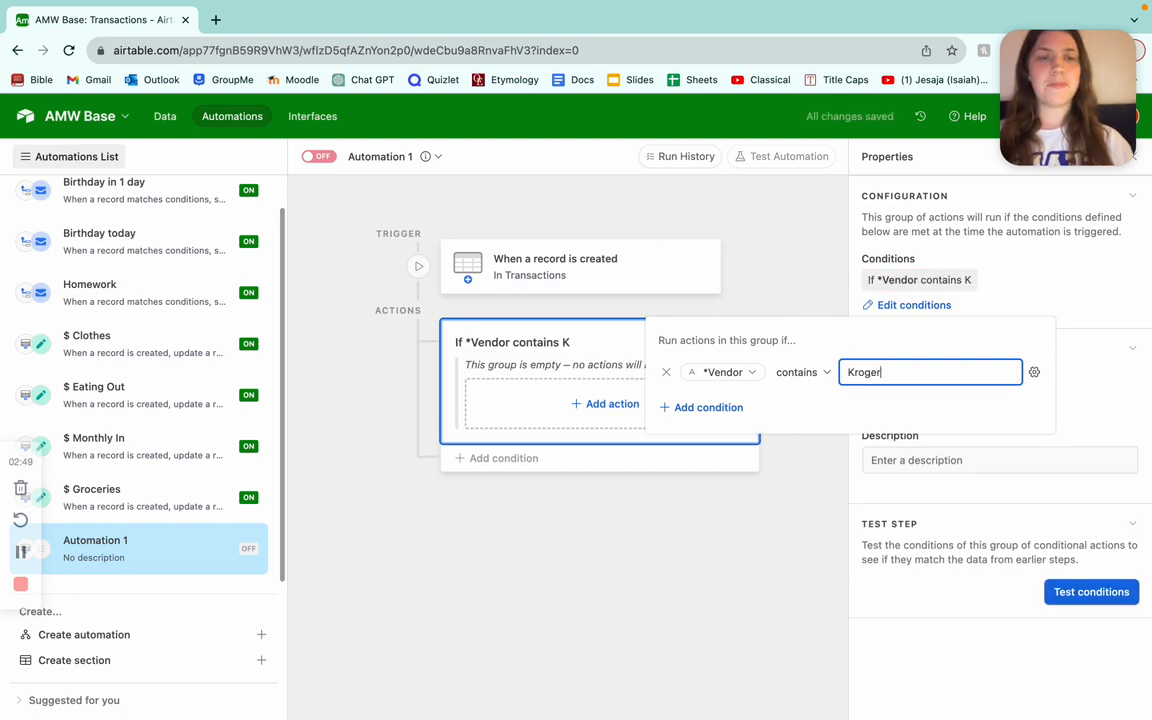
{"action": "left_click", "coordinate": [800, 373]}
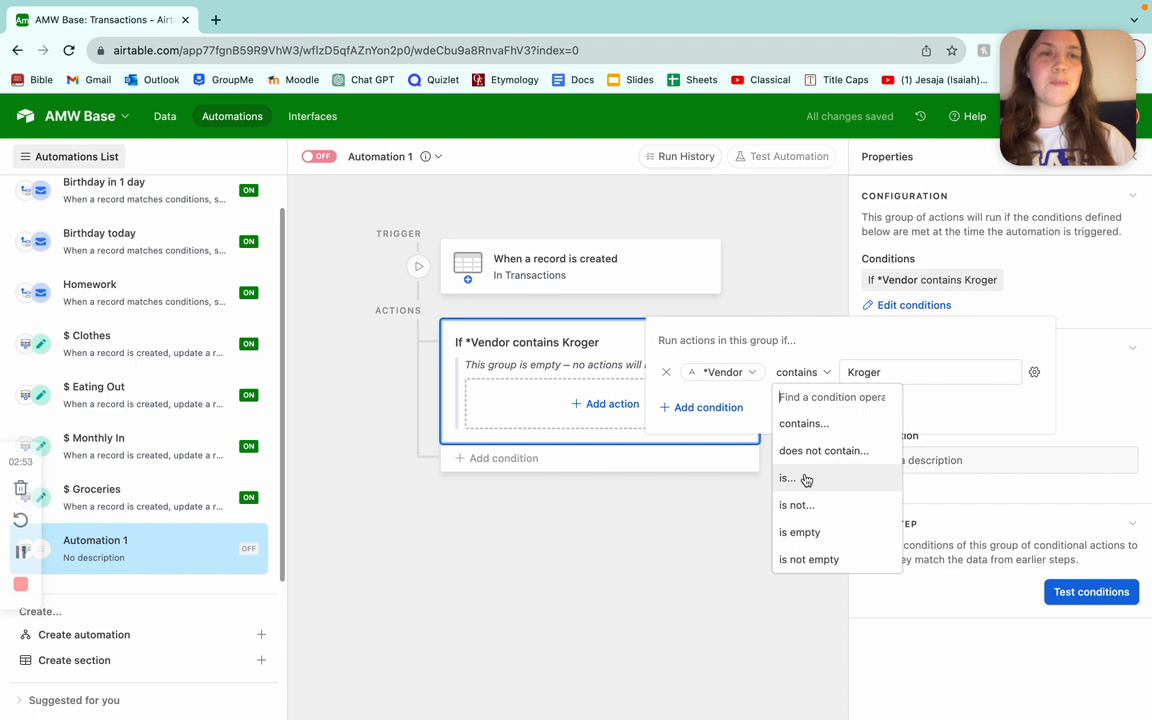
{"action": "left_click", "coordinate": [870, 423]}
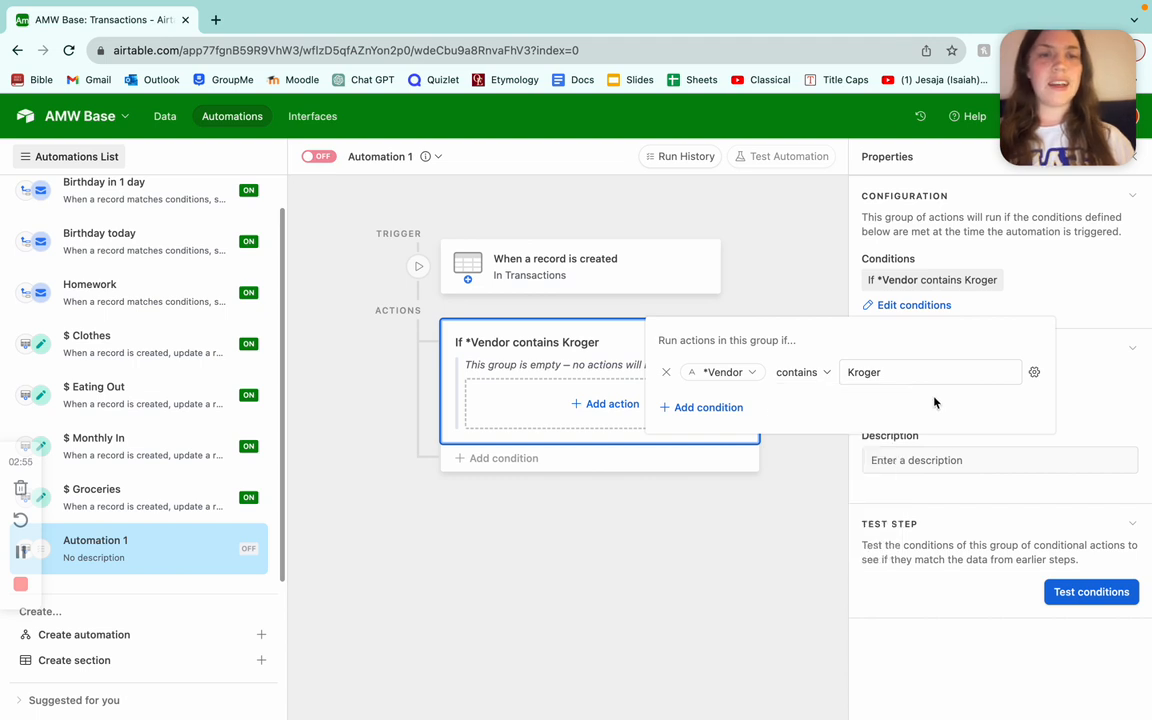
Add a second condition to the group requiring that *Vendor contains ralph
{"action": "left_click", "coordinate": [718, 408]}
{"action": "left_click", "coordinate": [862, 404]}
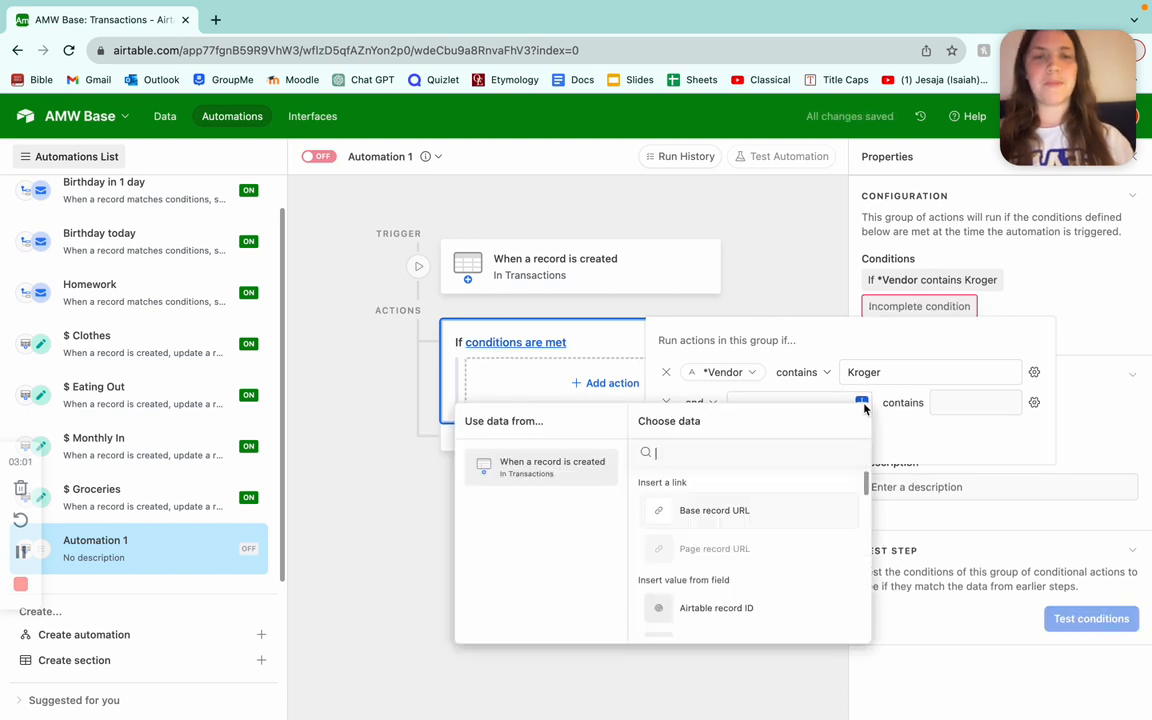
{"action": "type", "text": "ven"}
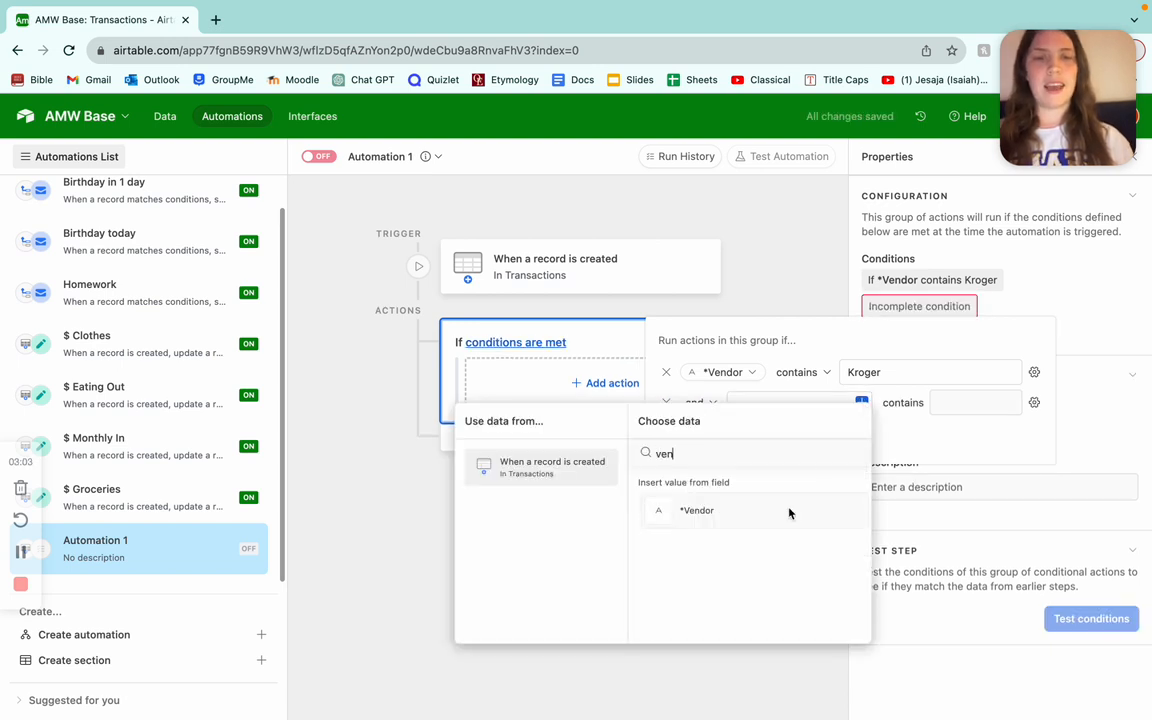
{"action": "left_click", "coordinate": [700, 509]}
{"action": "left_click", "coordinate": [927, 401]}
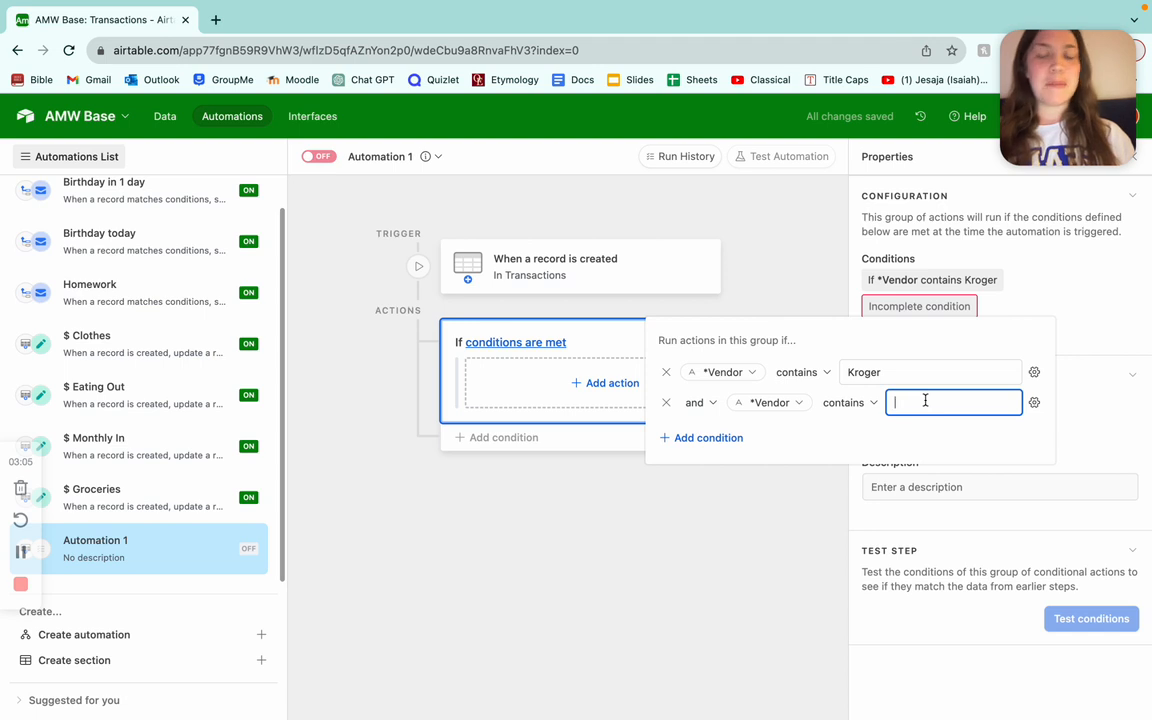
{"action": "type", "text": "ralp"}
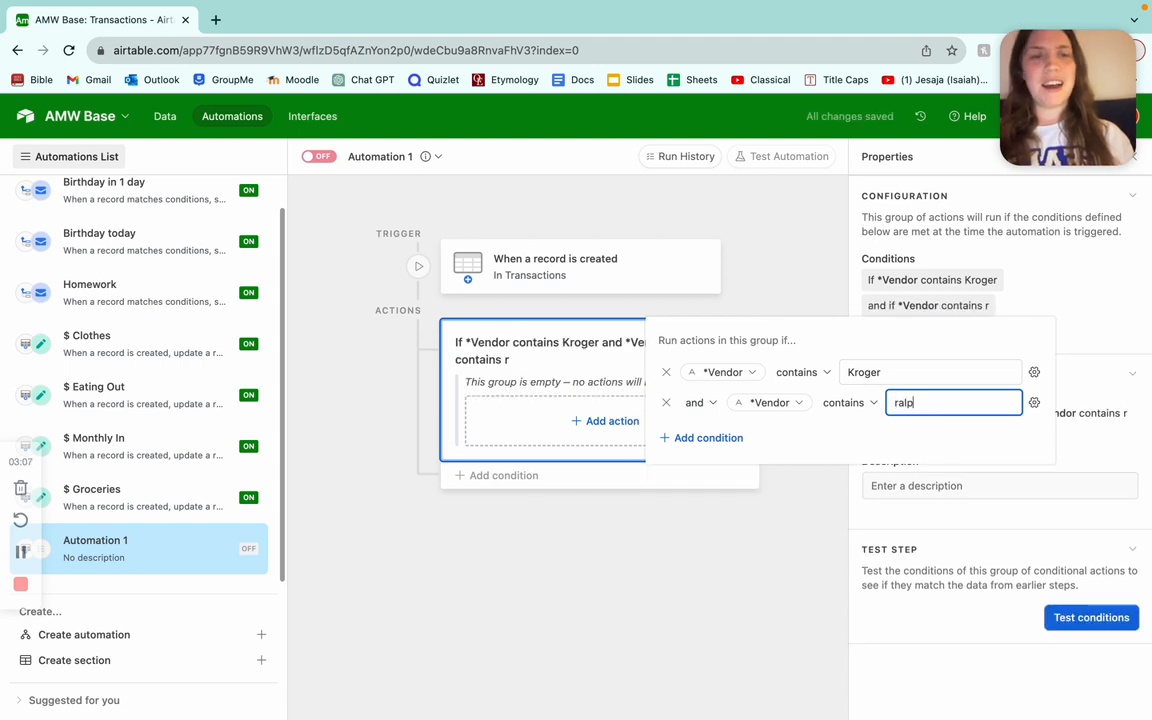
{"action": "type", "text": "h'"}
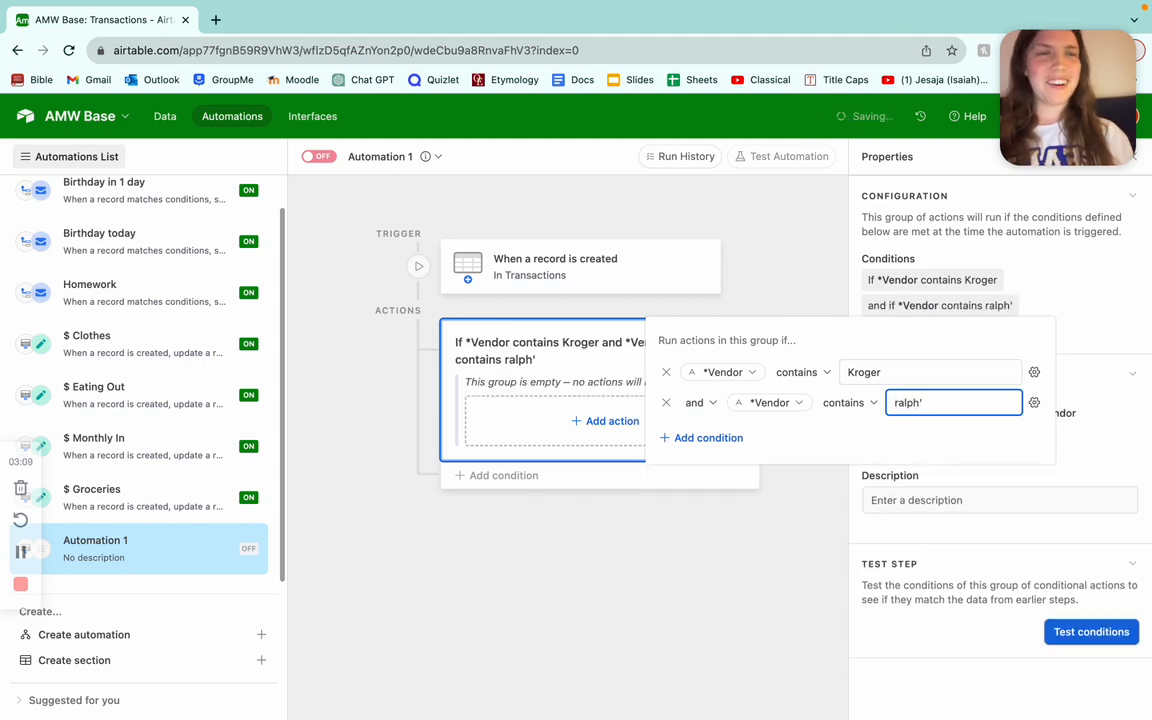
{"action": "key", "text": "BackSpace"}
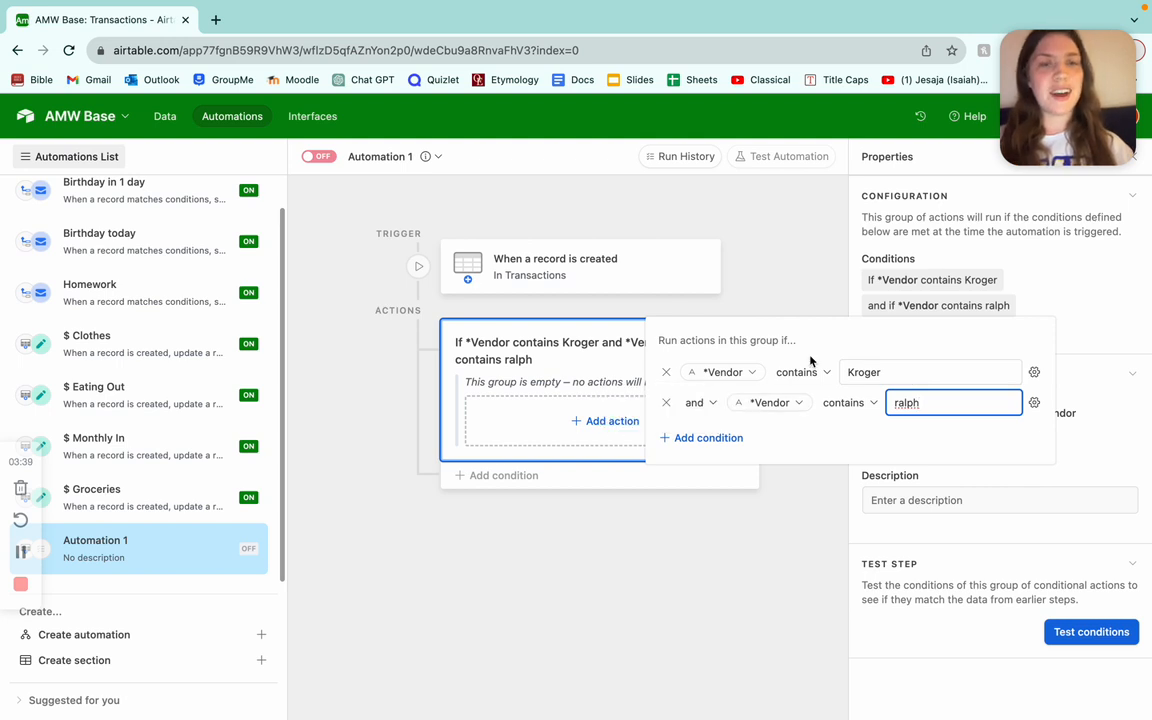
Join the Kroger and ralph conditions with "or" and close the condition editor
{"action": "left_click", "coordinate": [709, 404]}
{"action": "left_click", "coordinate": [698, 457]}
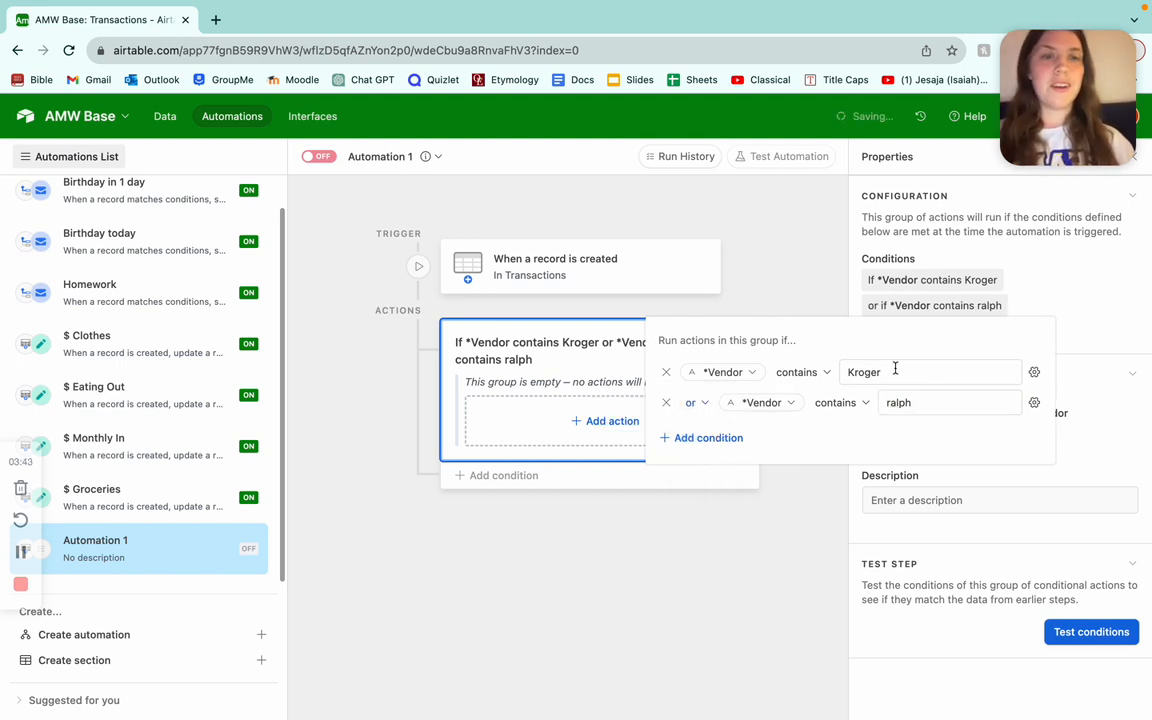
{"action": "left_click", "coordinate": [912, 371]}
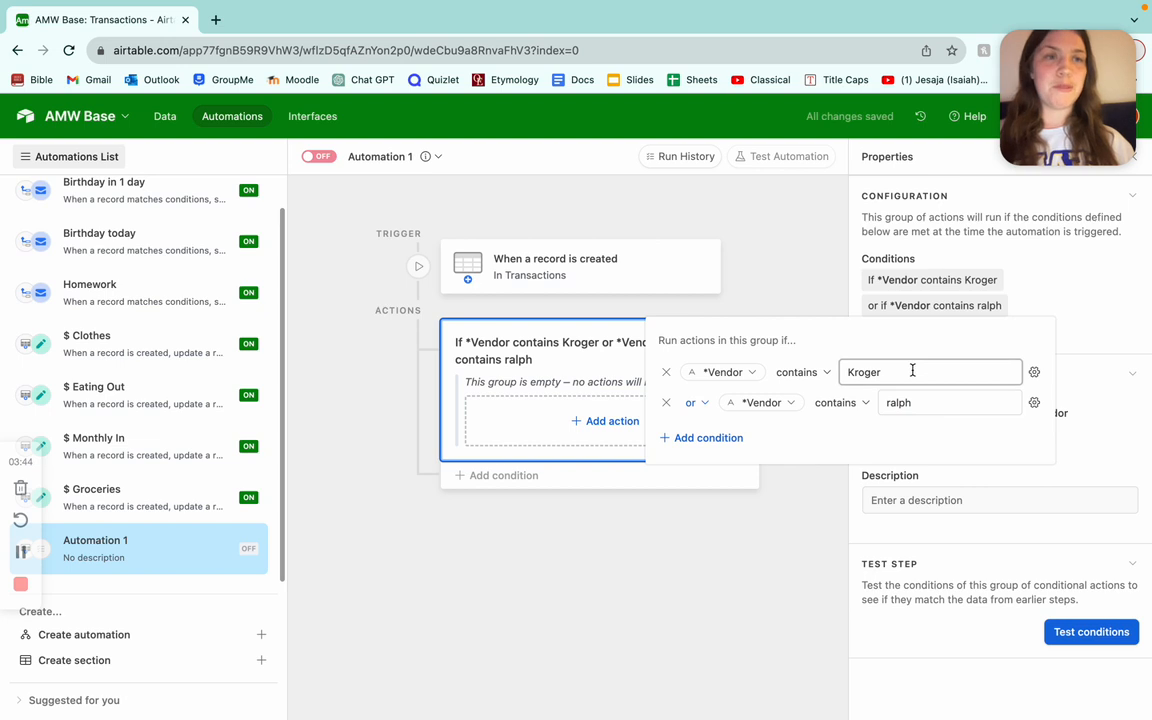
{"action": "left_click", "coordinate": [815, 500]}
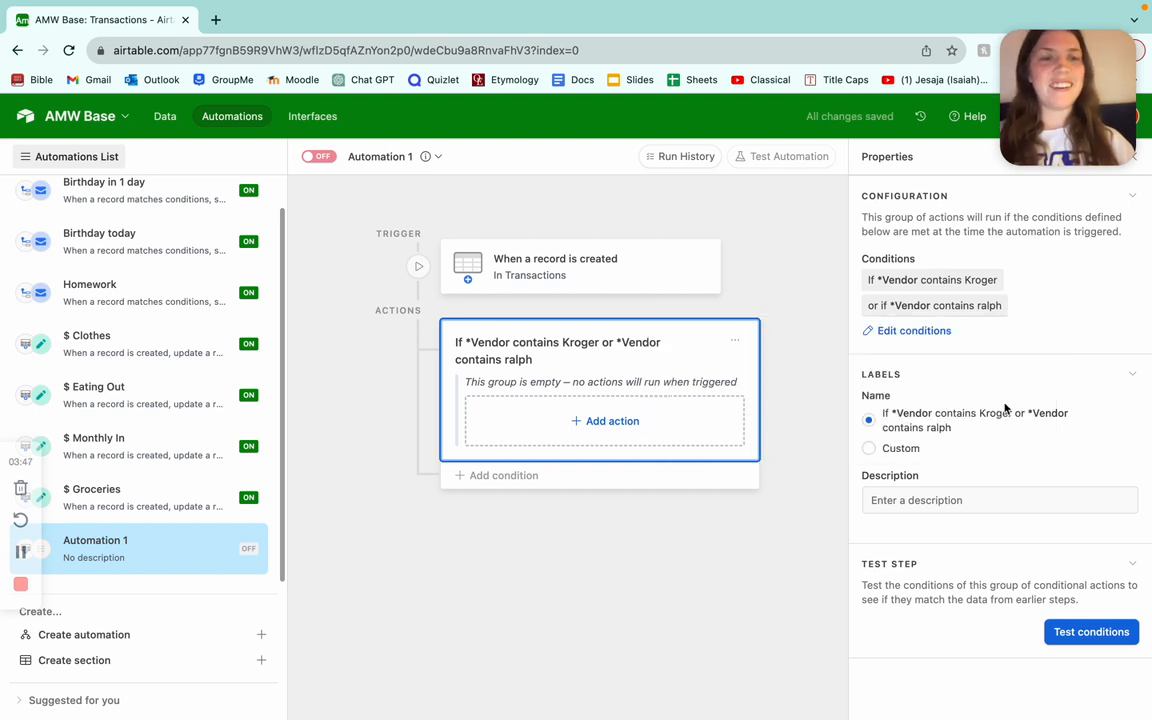
Add an Update record action to the conditional group for the Transactions table, using the trigger's Airtable record ID
{"action": "left_click", "coordinate": [605, 422]}
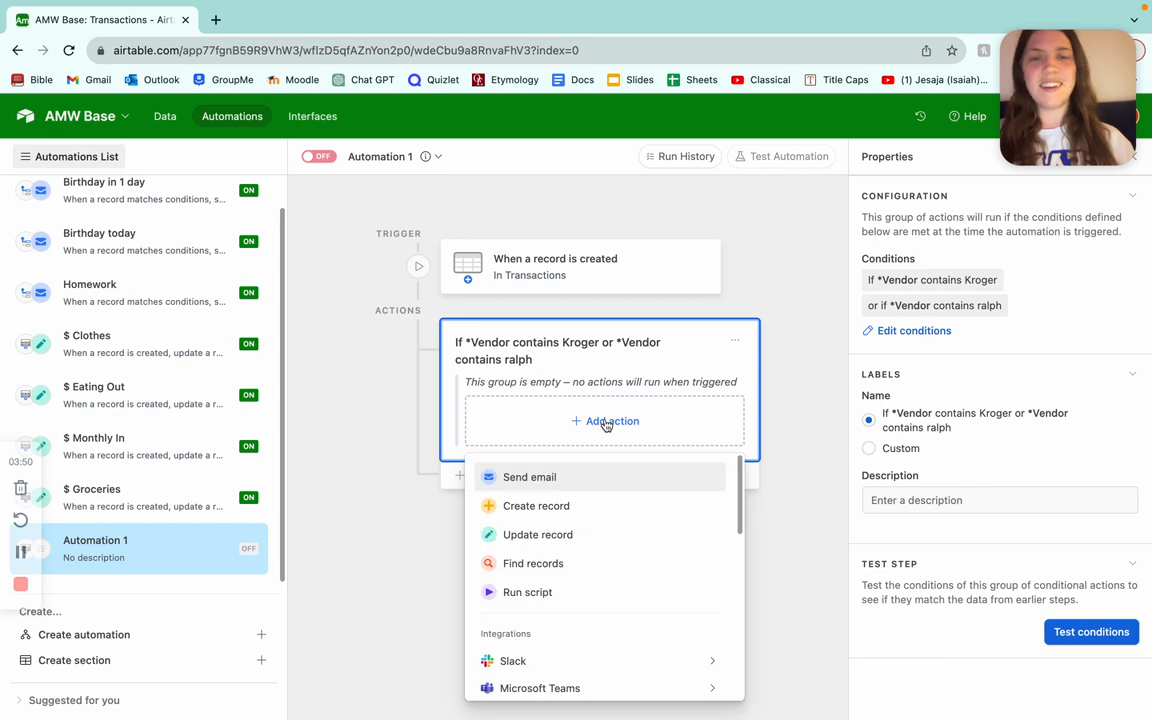
{"action": "left_click", "coordinate": [564, 537]}
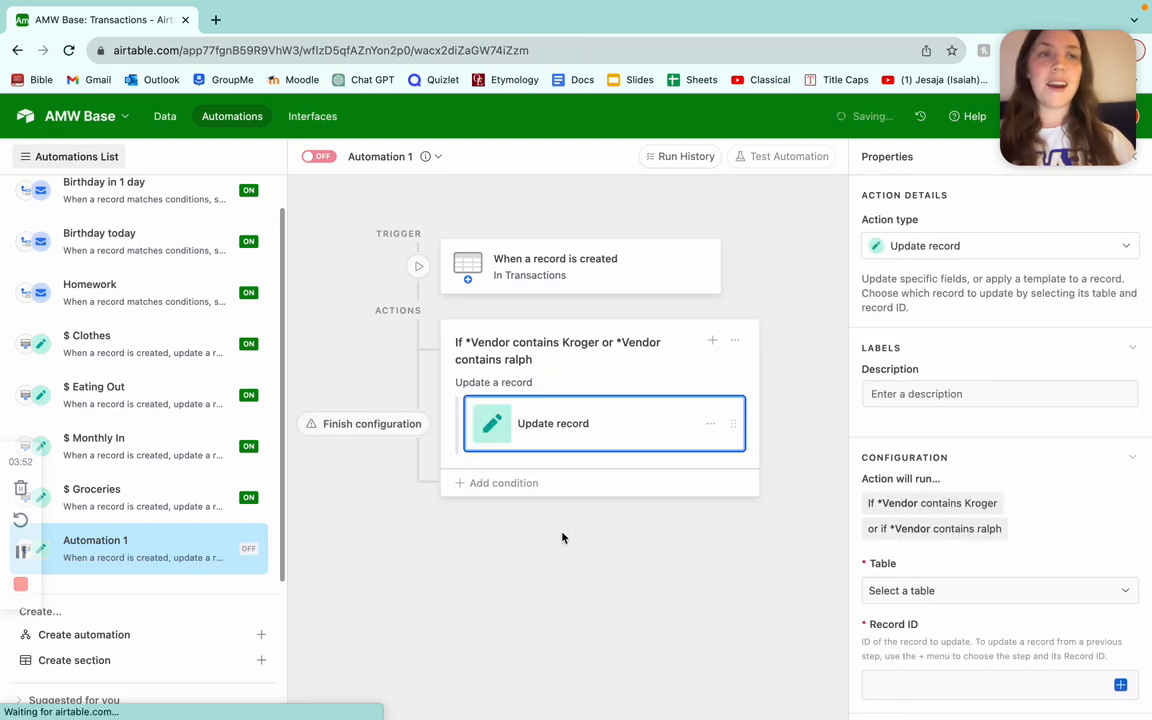
{"action": "scroll", "coordinate": [953, 462], "scroll_direction": "down", "scroll_amount": 1}
{"action": "scroll", "coordinate": [953, 464], "scroll_direction": "down", "scroll_amount": 2}
{"action": "left_click", "coordinate": [939, 475]}
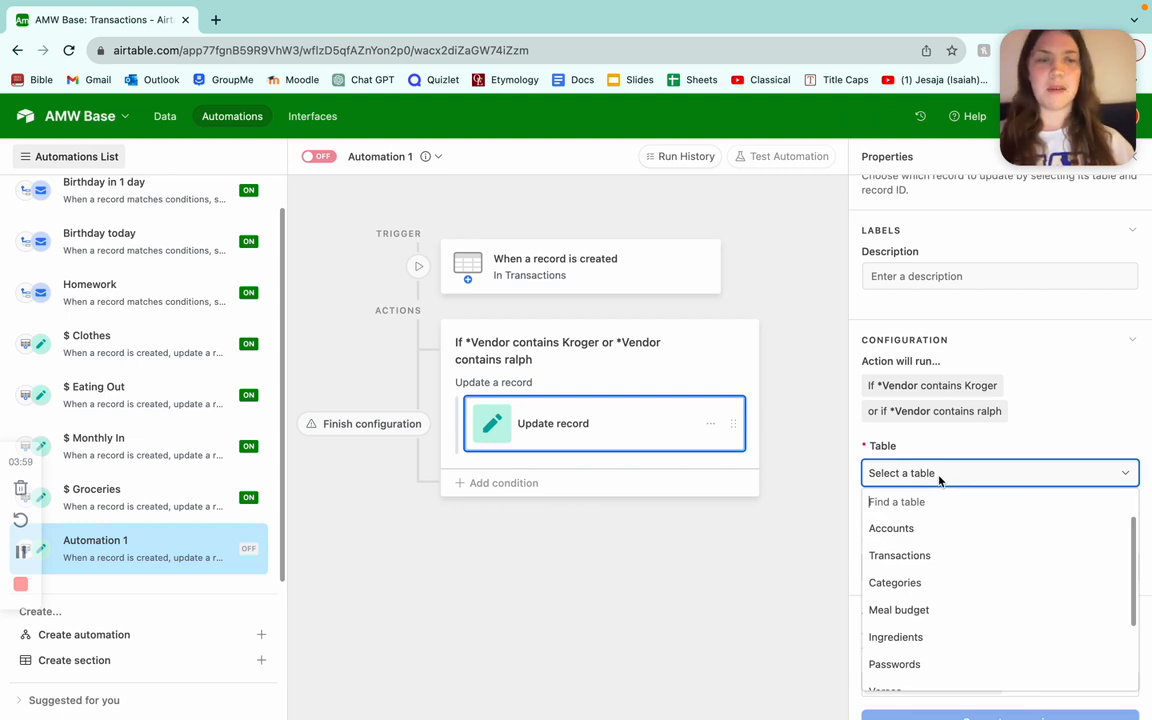
{"action": "left_click", "coordinate": [906, 556]}
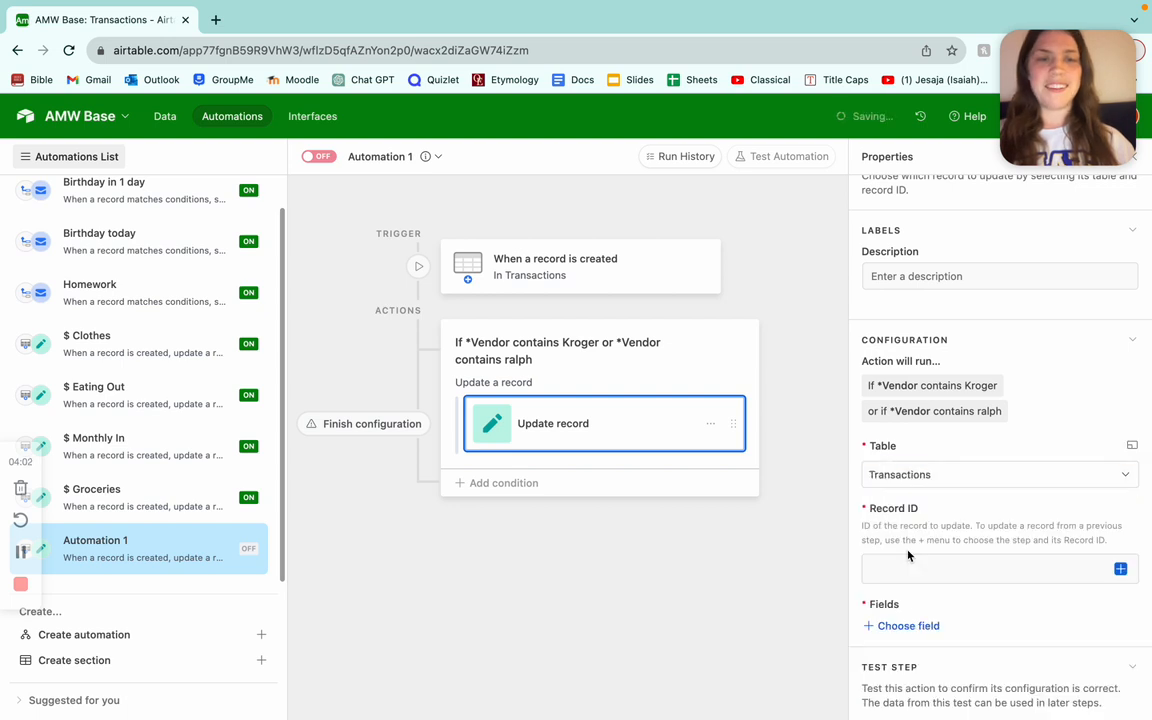
{"action": "left_click", "coordinate": [1120, 569]}
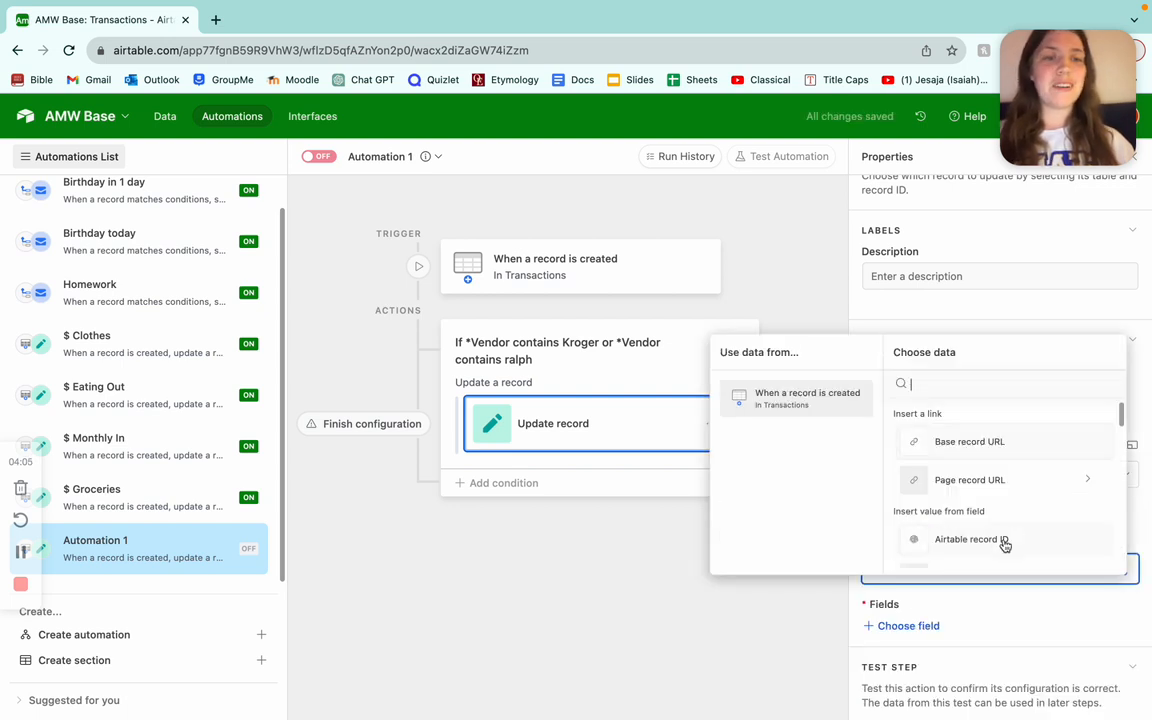
{"action": "left_click", "coordinate": [1008, 541]}
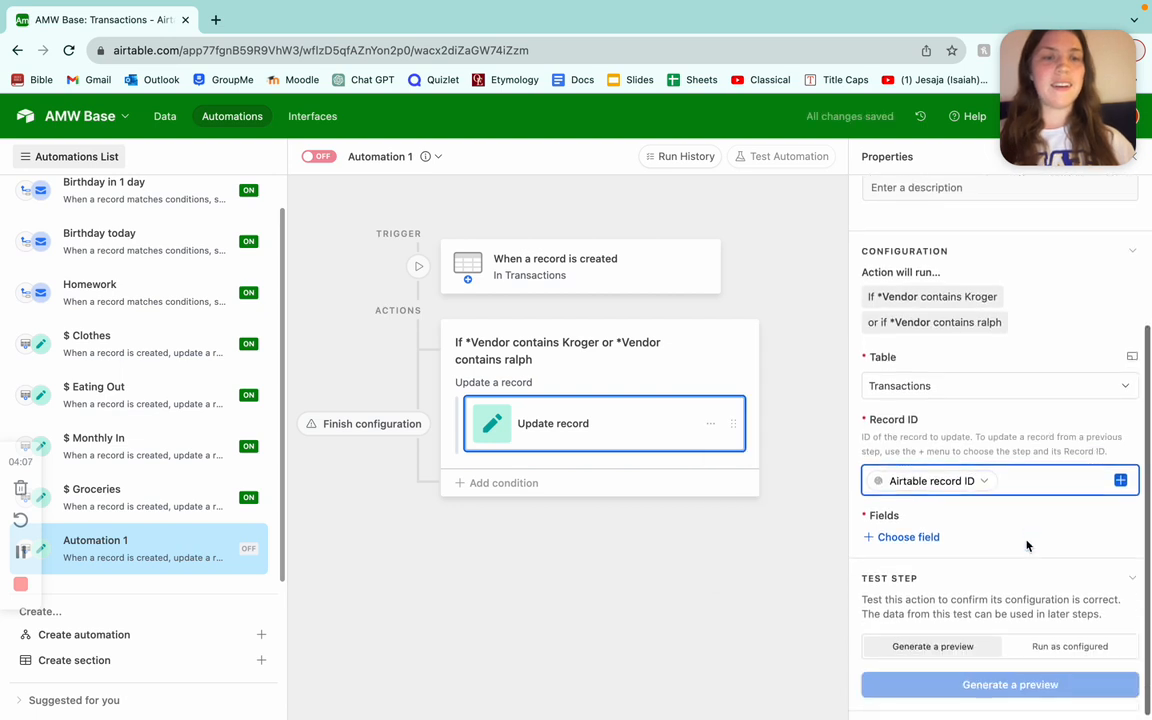
Add the Category field to the fields changed by the Update record action
{"action": "left_click", "coordinate": [913, 537]}
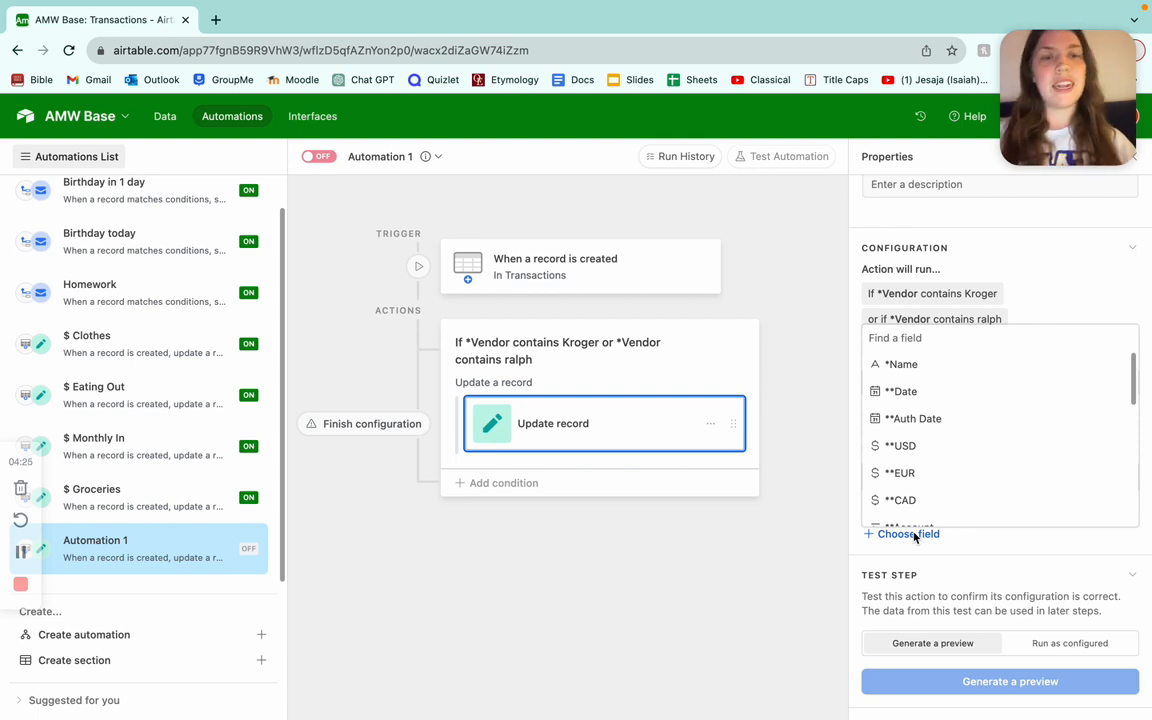
{"action": "type", "text": "cat"}
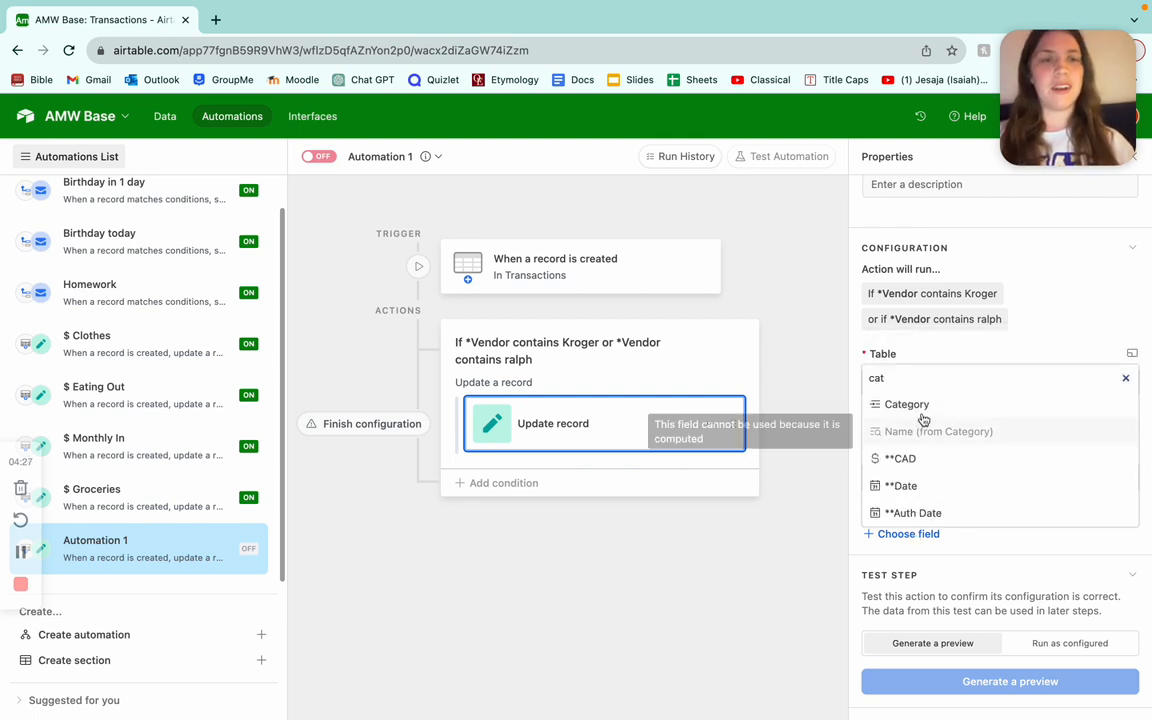
{"action": "left_click", "coordinate": [922, 405]}
{"action": "scroll", "coordinate": [949, 532], "scroll_direction": "down", "scroll_amount": 1}
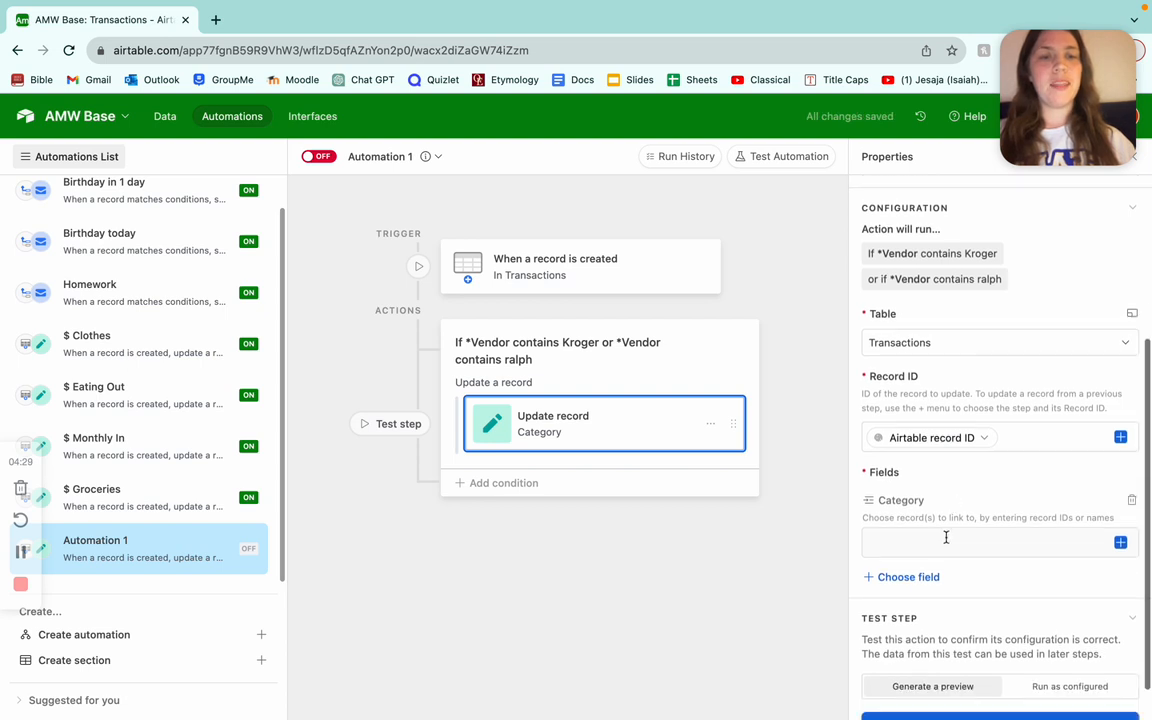
Set the Update record action's Category field to Groceries
{"action": "left_click", "coordinate": [938, 538]}
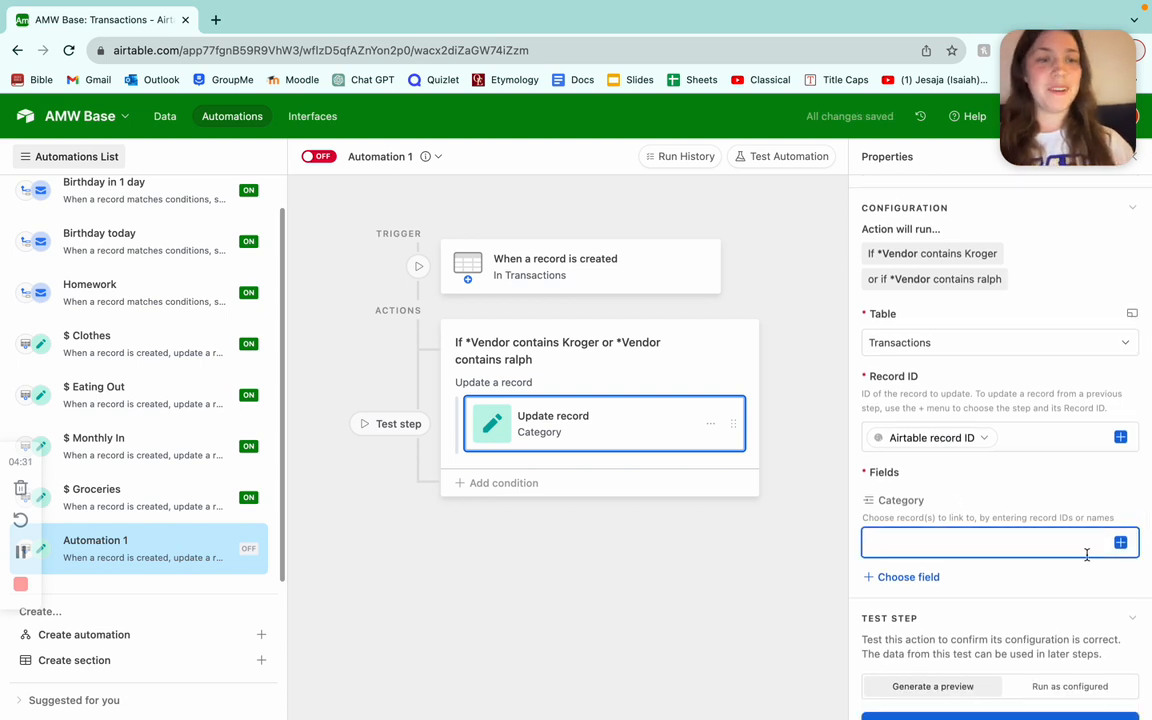
{"action": "left_click", "coordinate": [1121, 543]}
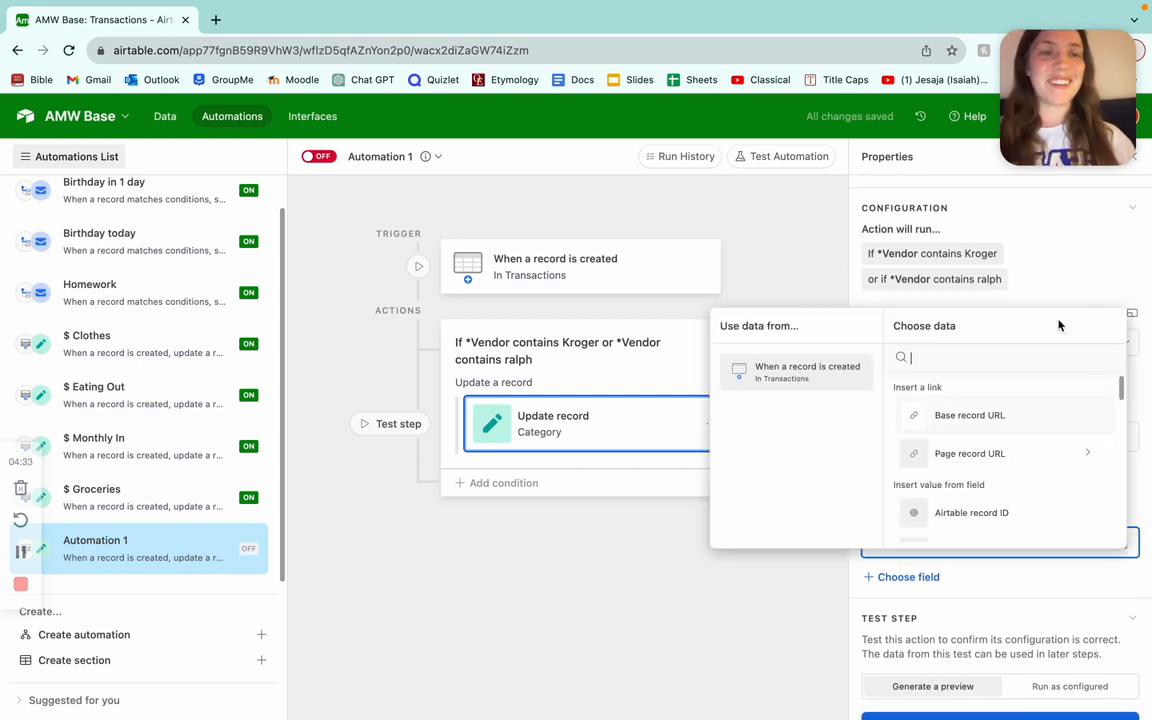
{"action": "left_click", "coordinate": [915, 540]}
{"action": "type", "text": "G"}
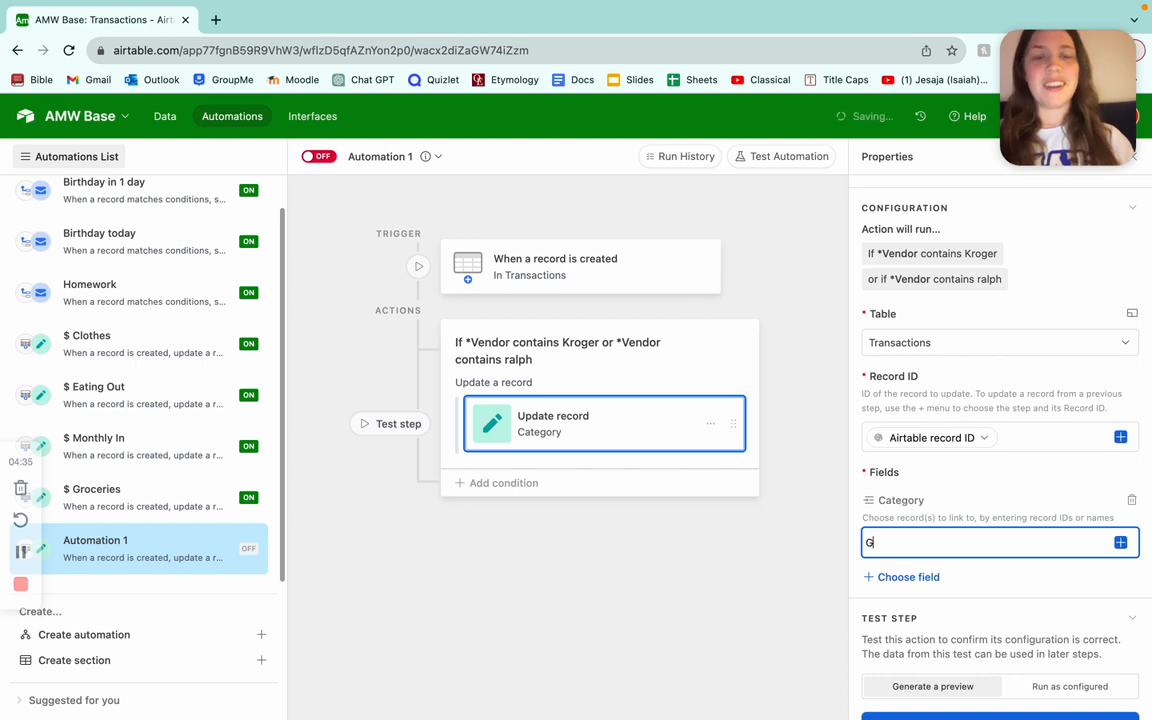
{"action": "type", "text": "roceries"}
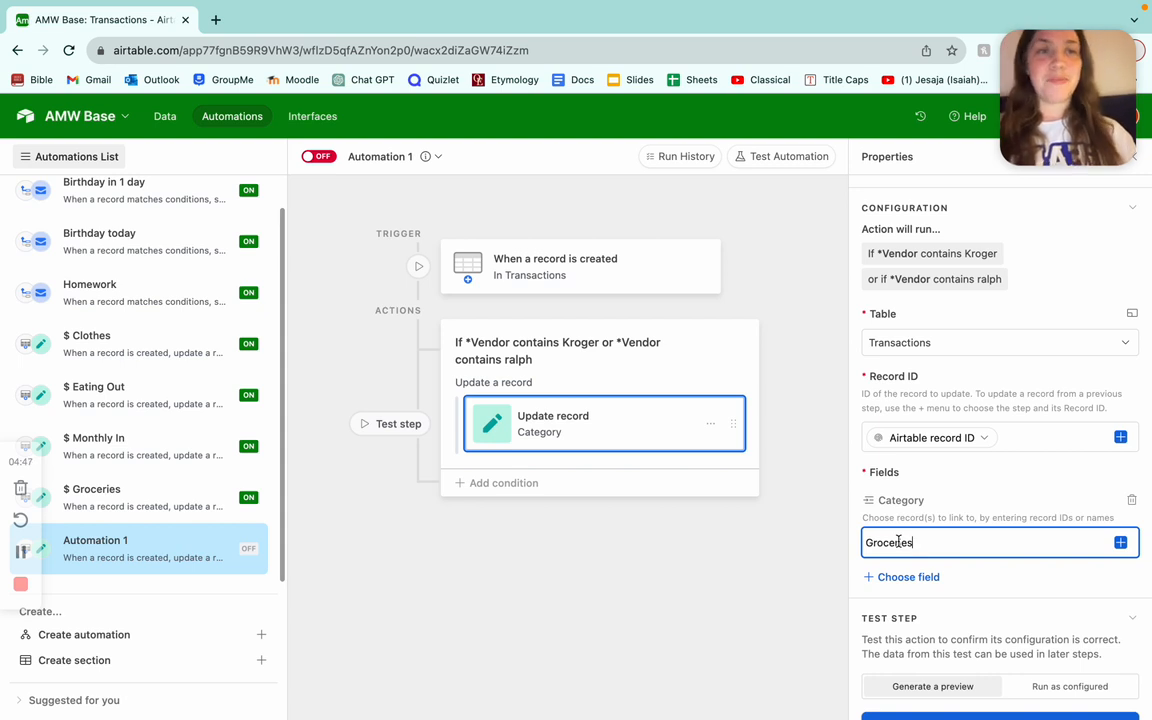
Test the Update record action by generating a preview, and close the preview result
{"action": "scroll", "coordinate": [938, 585], "scroll_direction": "down", "scroll_amount": 1}
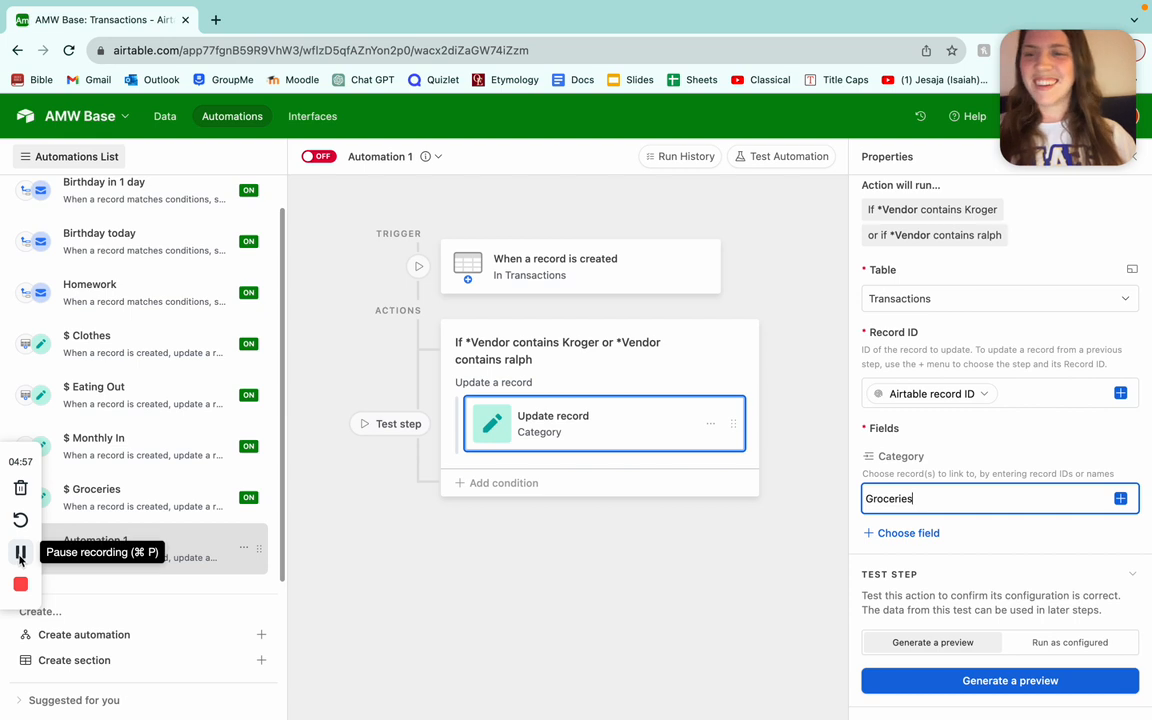
{"action": "left_click", "coordinate": [20, 553]}
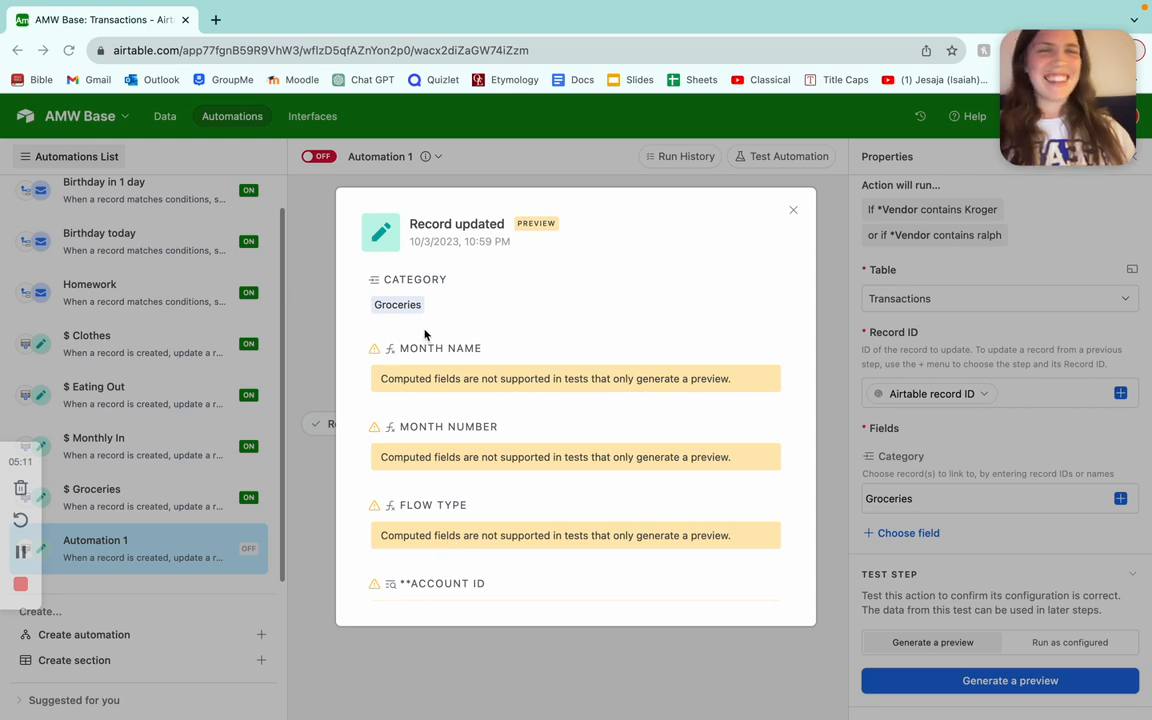
{"action": "left_click", "coordinate": [794, 214]}
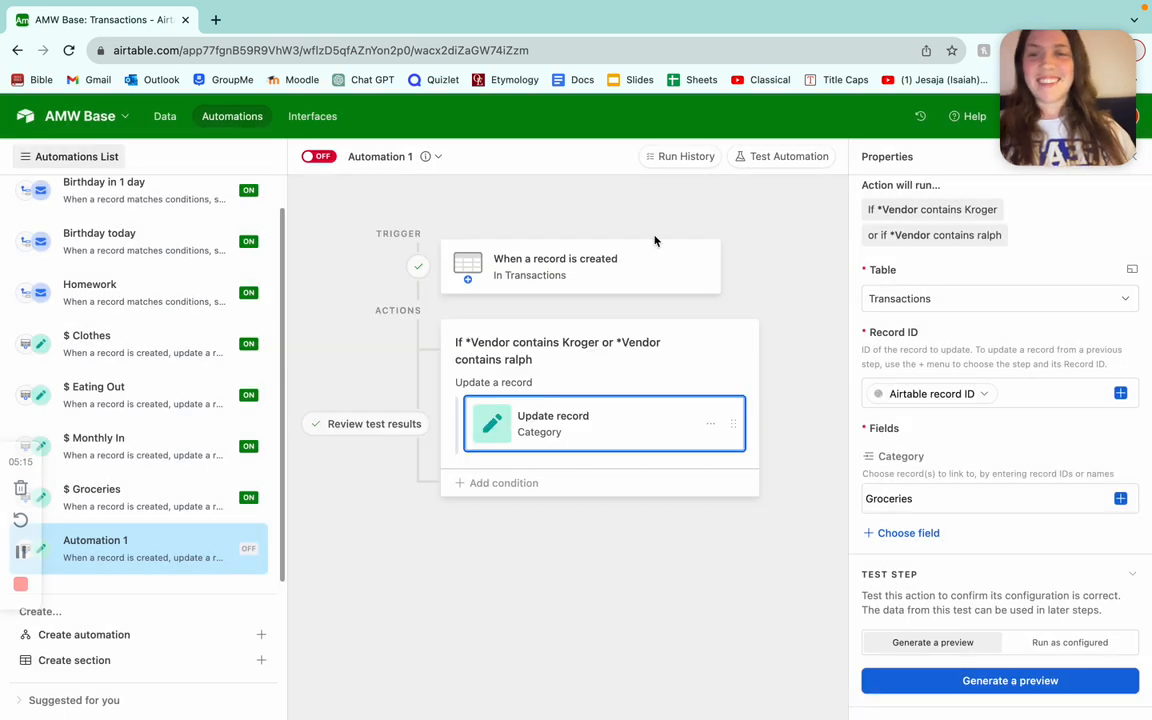
Leave Automation 1 without turning it on and examine the vendor conditions of the $ Clothes automation's Update record action
{"action": "left_click", "coordinate": [141, 356]}
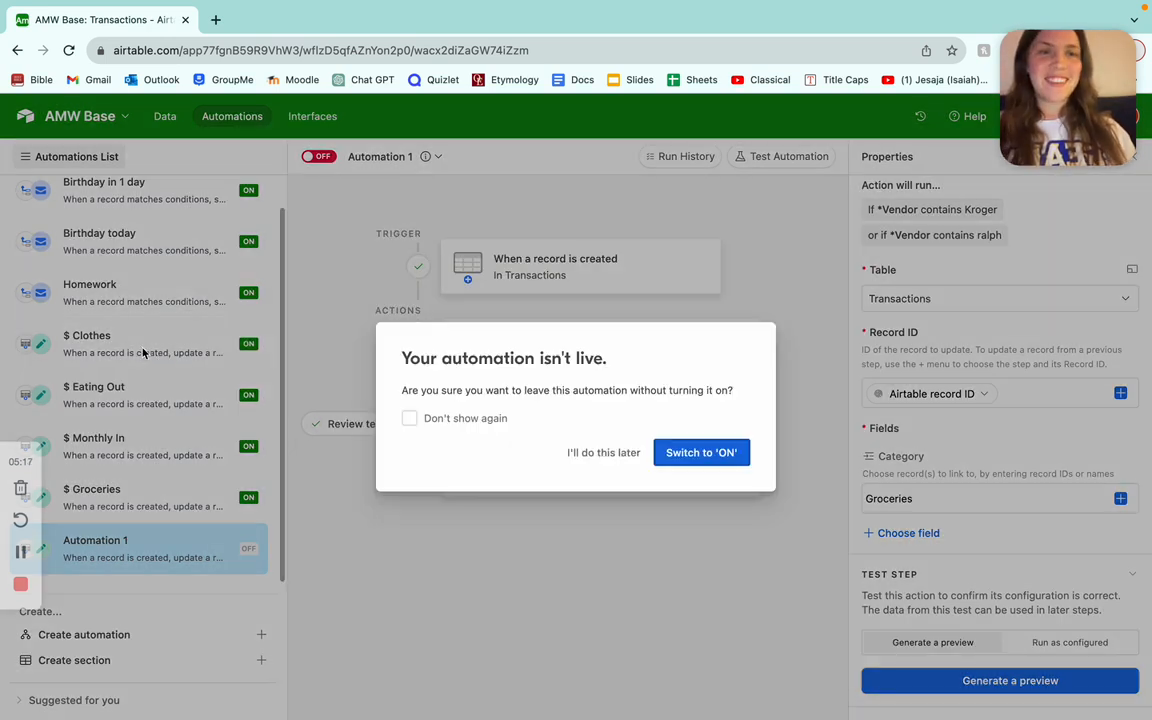
{"action": "left_click", "coordinate": [606, 453]}
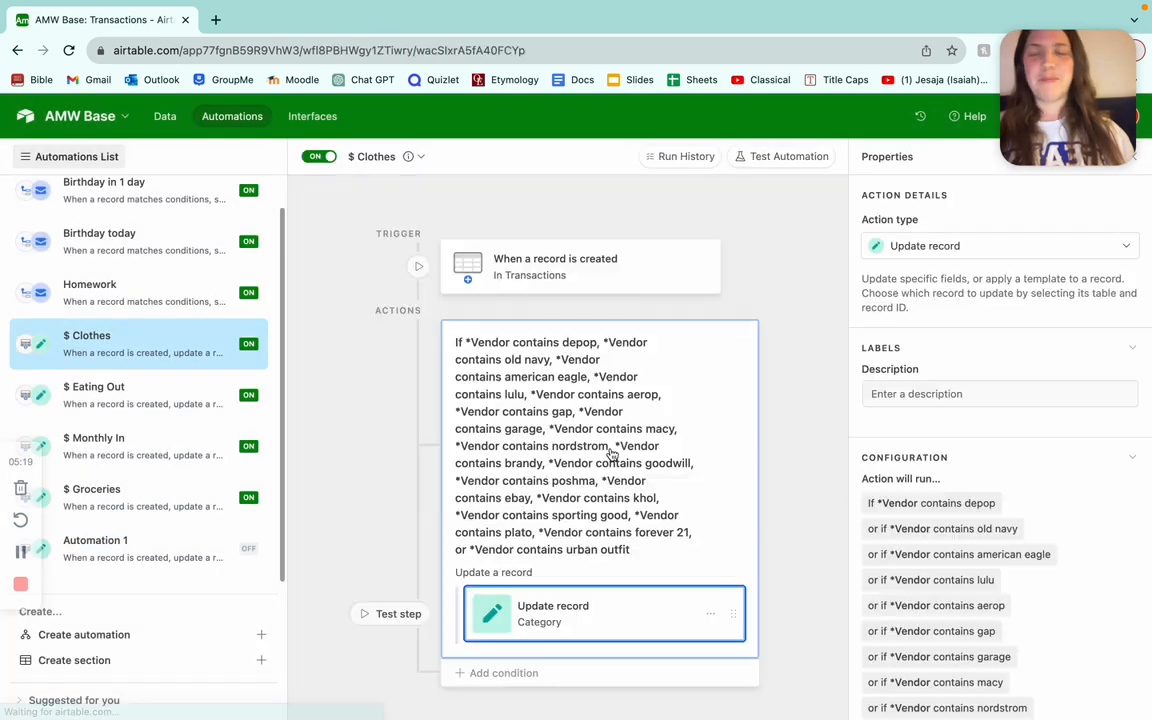
{"action": "left_click", "coordinate": [110, 545]}
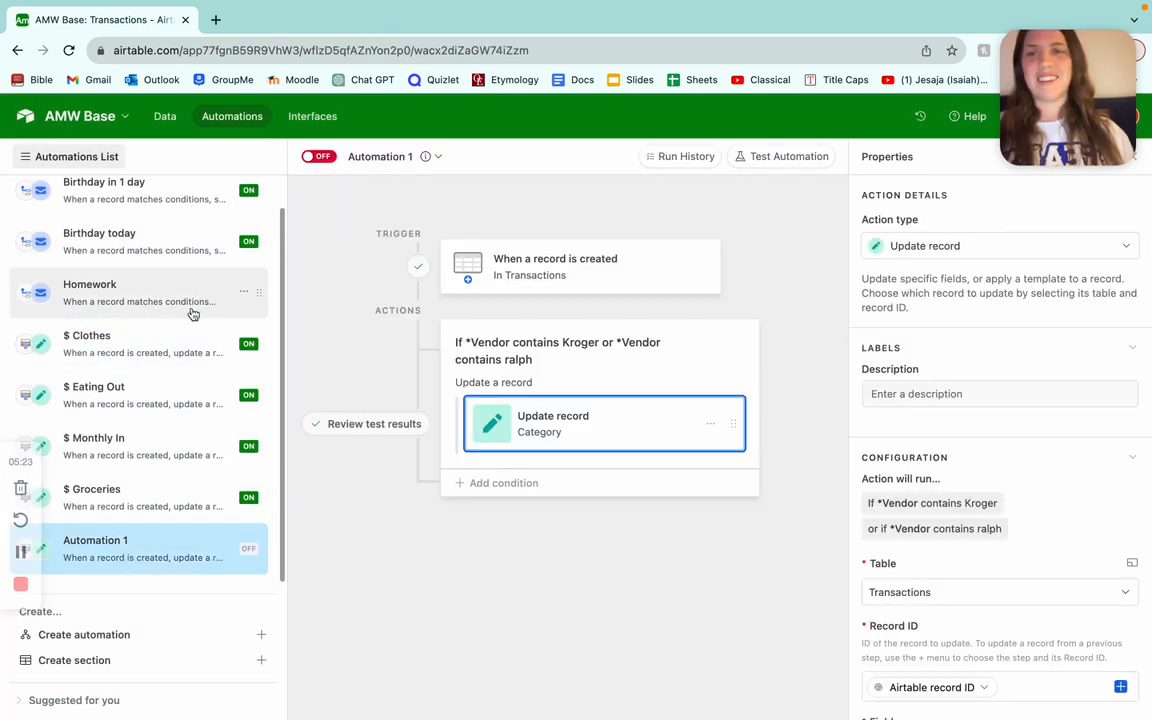
{"action": "left_click", "coordinate": [155, 344]}
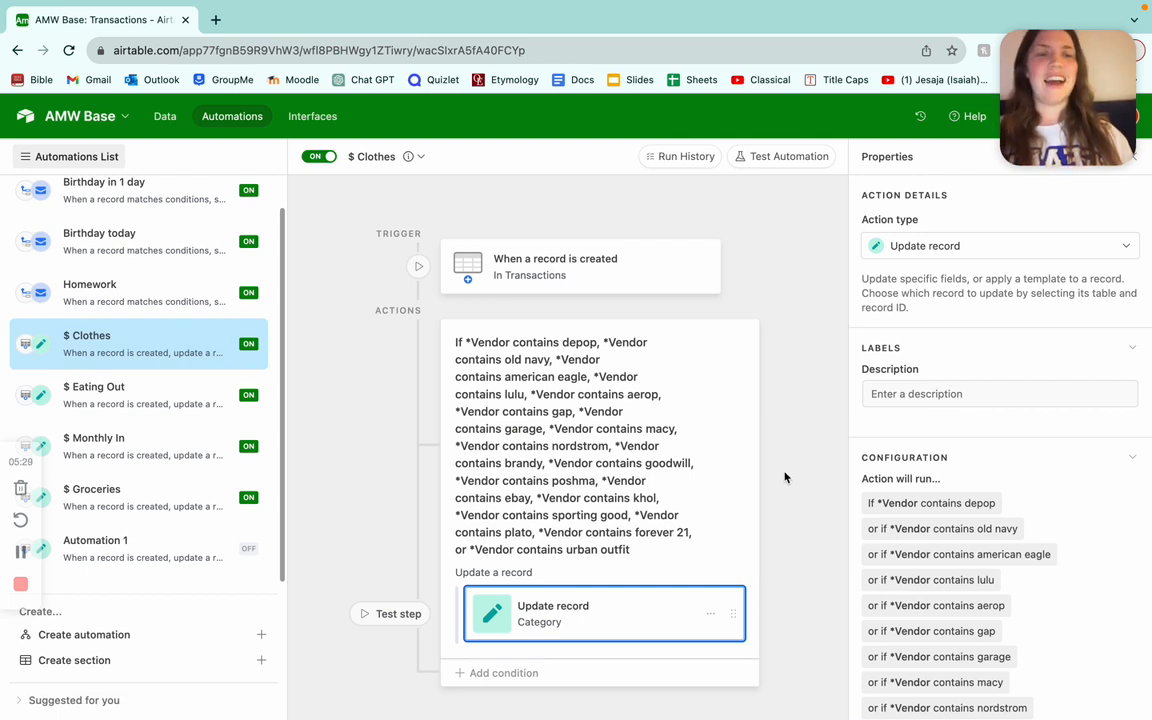
{"action": "scroll", "coordinate": [970, 505], "scroll_direction": "down", "scroll_amount": 5}
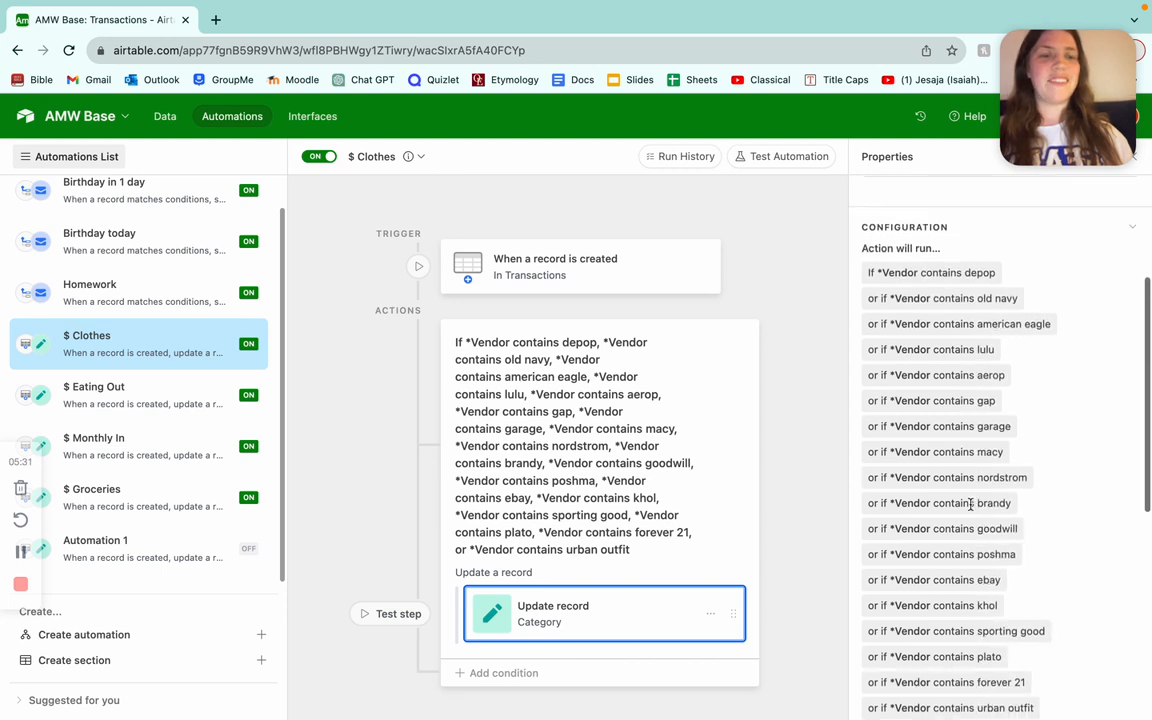
{"action": "scroll", "coordinate": [970, 505], "scroll_direction": "down", "scroll_amount": 3}
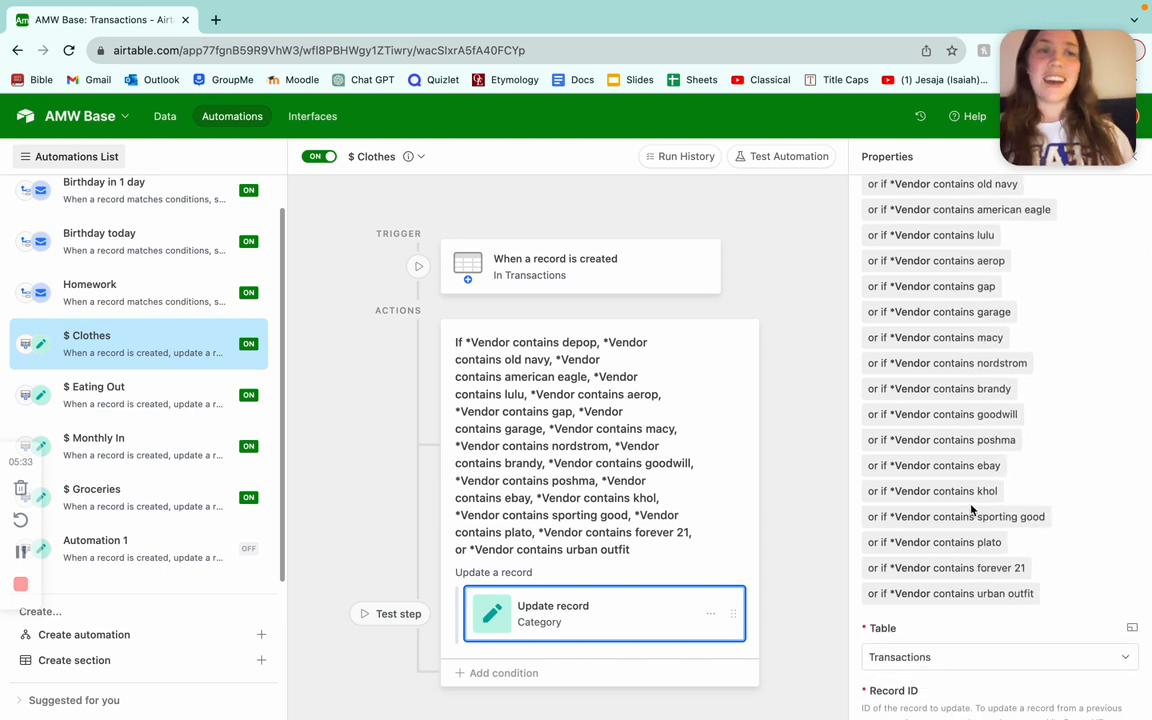